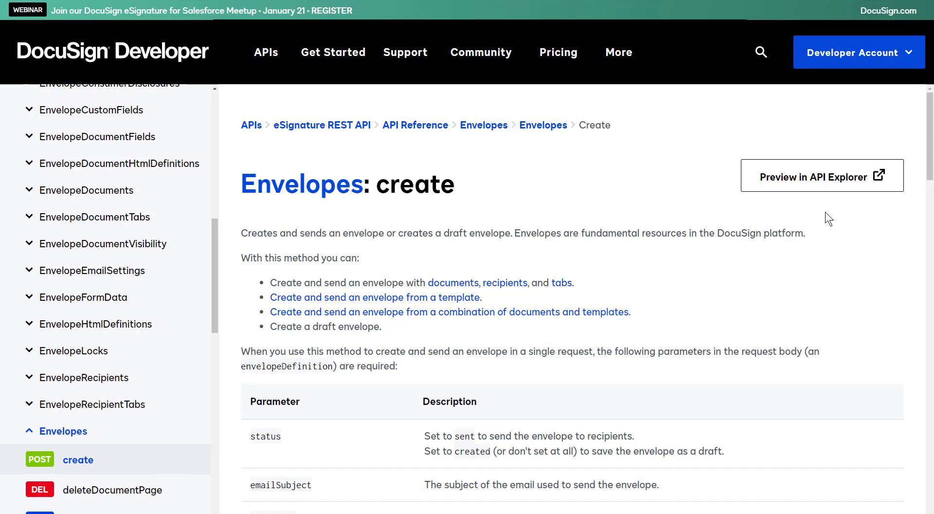
Preview the Envelopes: create method in the API Explorer.
{"action": "left_click", "coordinate": [836, 186]}
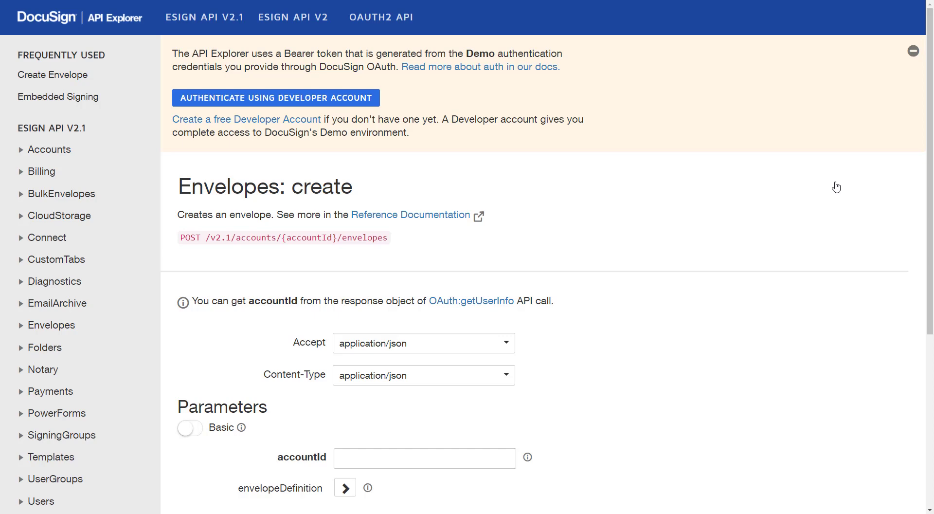
Start authenticating with the developer account to bring up the OAuth 2.0 dialog.
{"action": "left_click", "coordinate": [257, 100]}
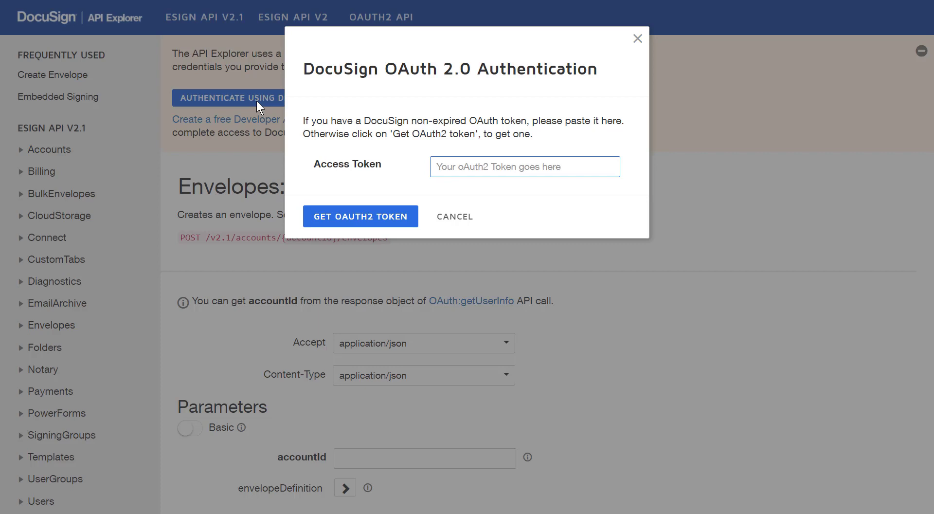
Get an OAuth2 token by logging in with the account e-mail and password.
{"action": "left_click", "coordinate": [376, 218]}
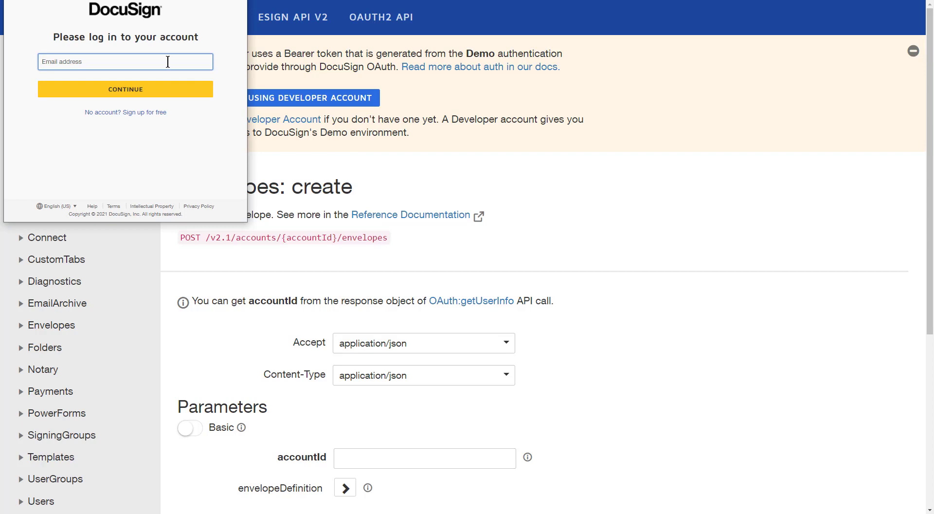
{"action": "key", "text": "ctrl+v"}
{"action": "type", "text": "@gmail.com"}
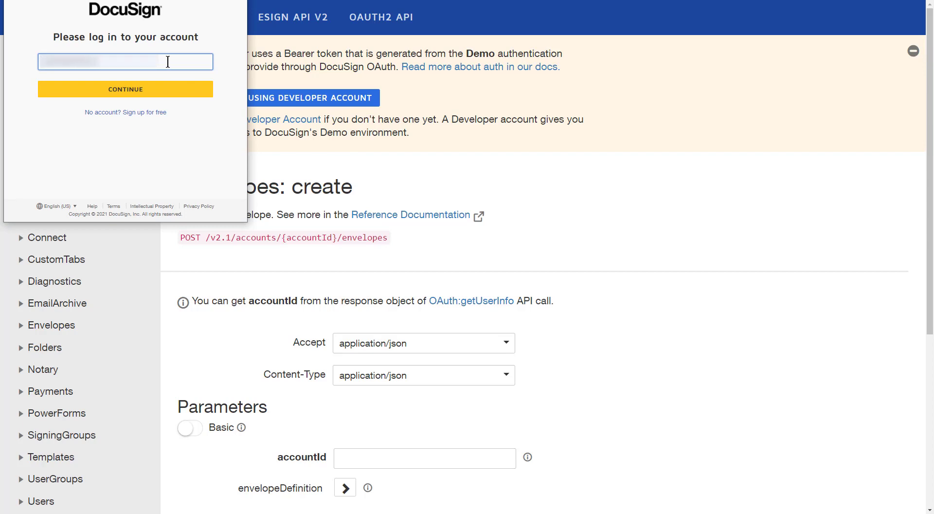
{"action": "type", "text": "com"}
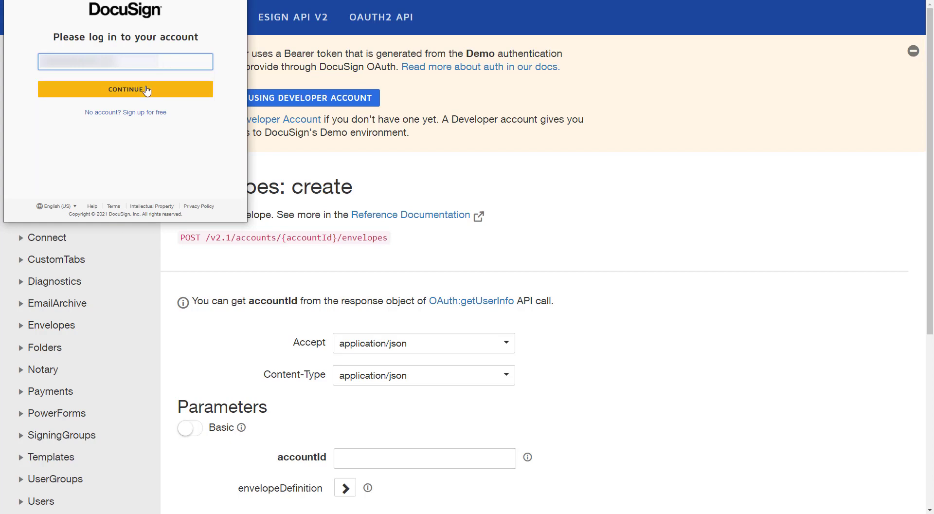
{"action": "left_click", "coordinate": [147, 89]}
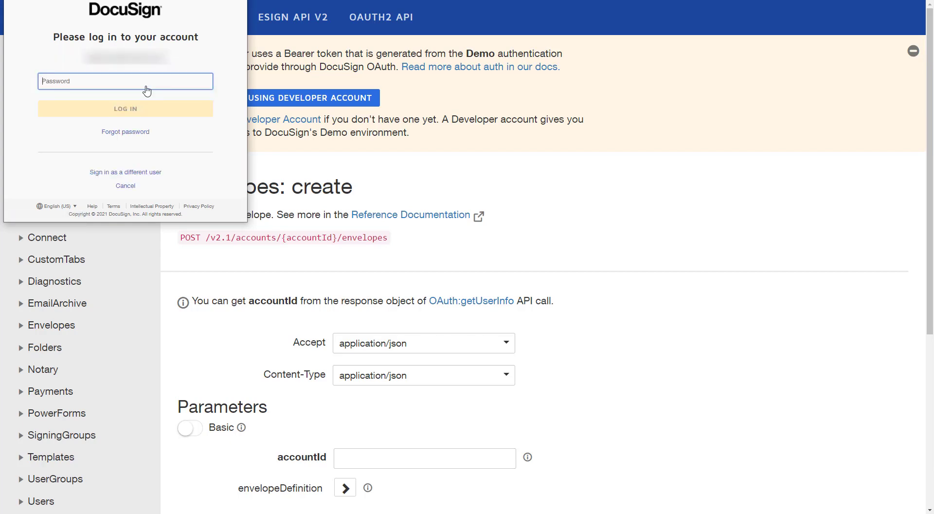
{"action": "type", "text": "••••••"}
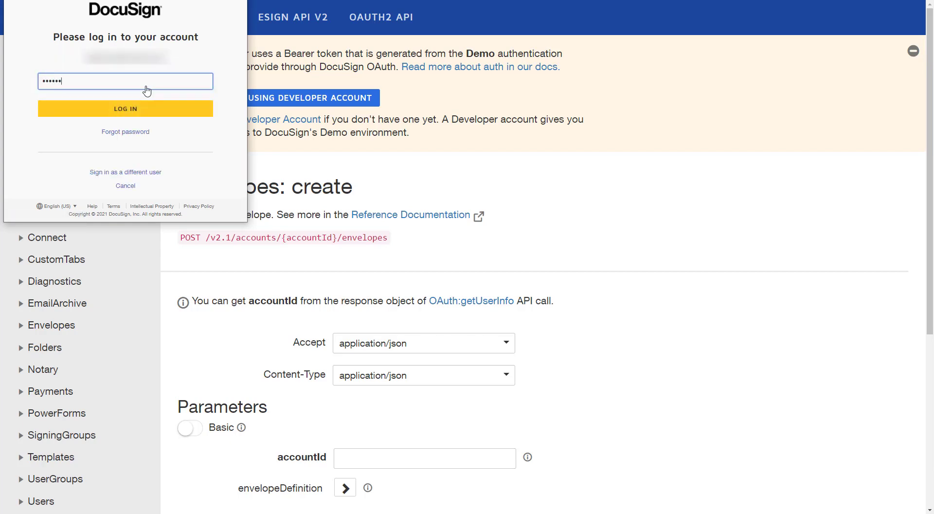
{"action": "type", "text": "••••••"}
{"action": "key", "text": "Return"}
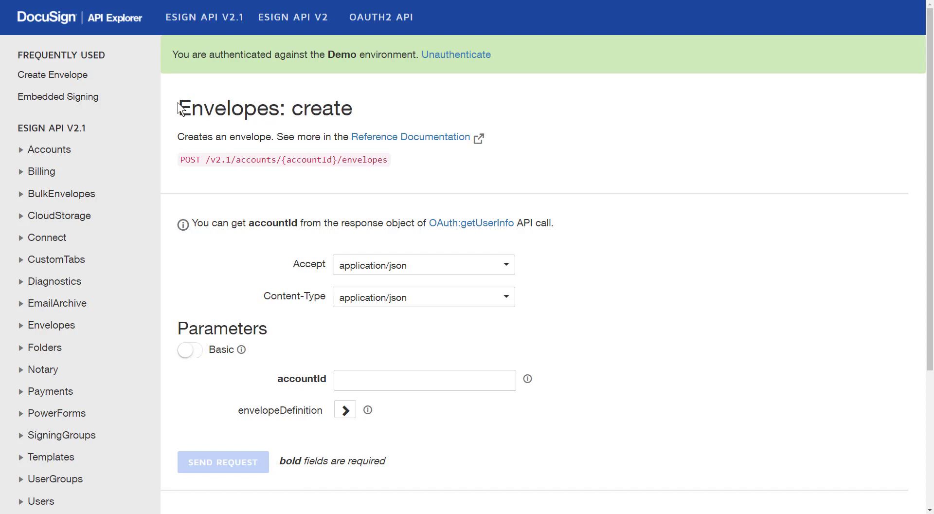
Switch the parameter list to Full, scroll through it, then return it to Basic.
{"action": "left_click", "coordinate": [190, 350]}
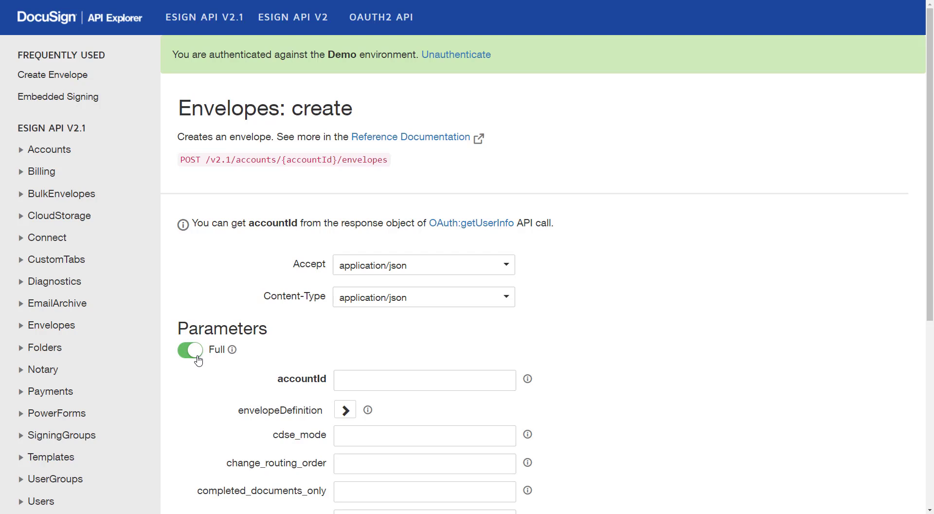
{"action": "scroll", "coordinate": [199, 360], "scroll_direction": "down", "scroll_amount": 4}
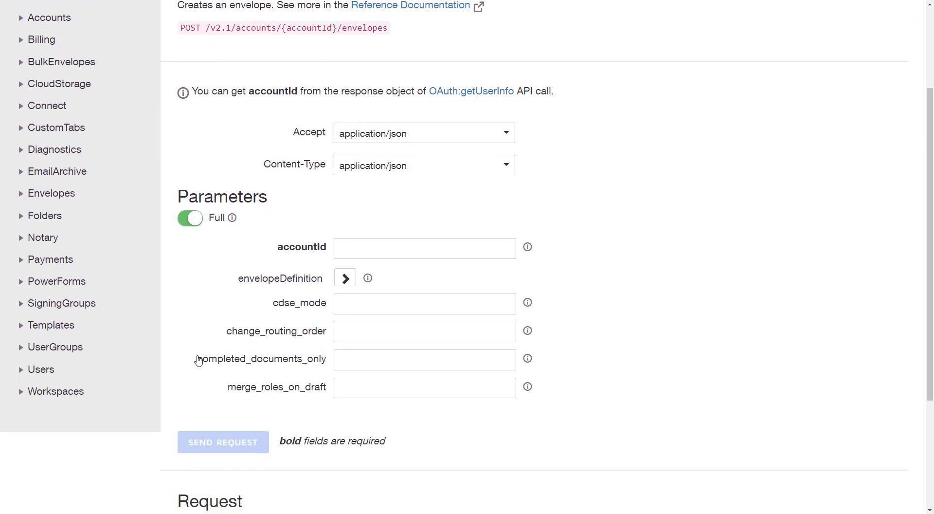
{"action": "scroll", "coordinate": [198, 360], "scroll_direction": "up", "scroll_amount": 4}
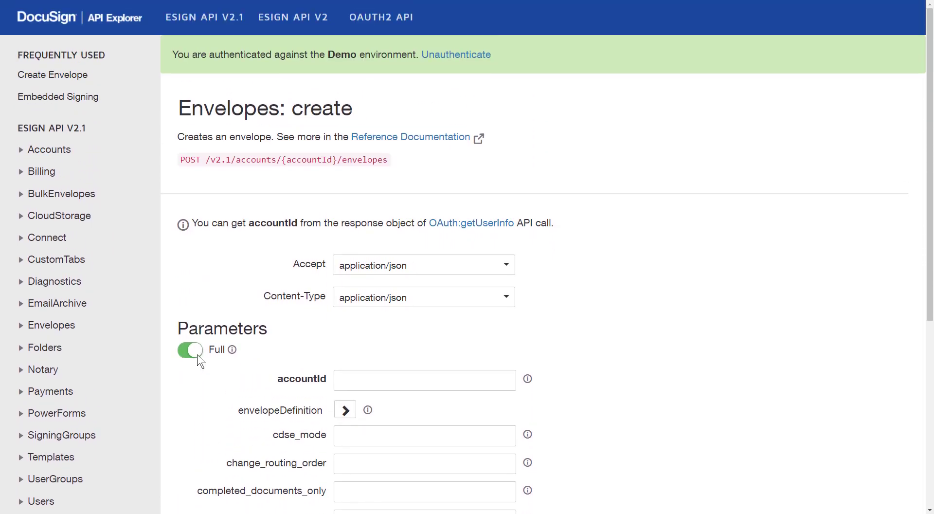
{"action": "left_click", "coordinate": [198, 354]}
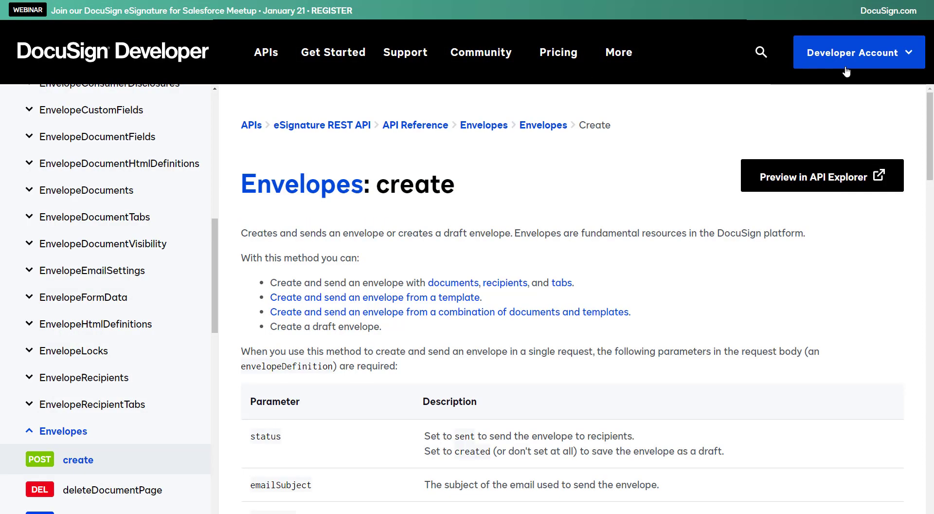
Log in to the developer account and copy the API Account ID from Apps & Keys.
{"action": "left_click", "coordinate": [902, 57]}
{"action": "left_click", "coordinate": [860, 92]}
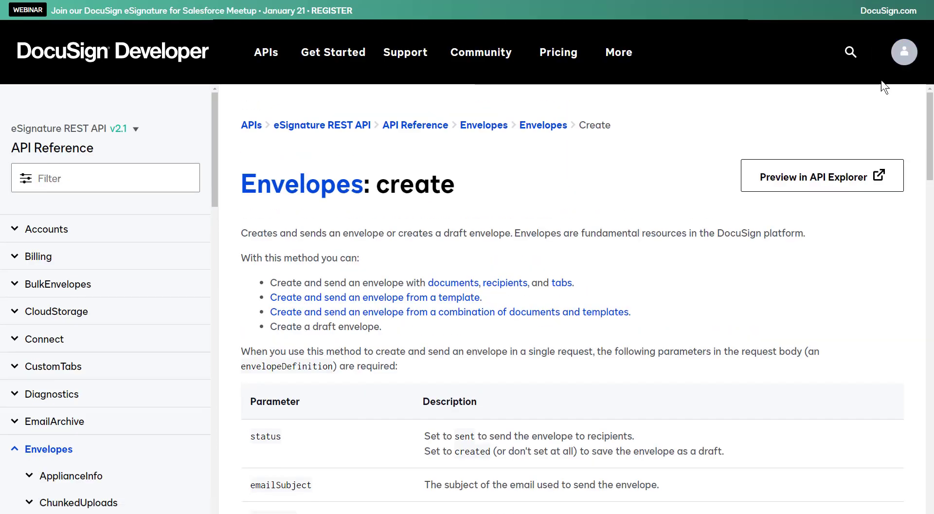
{"action": "left_click", "coordinate": [905, 58]}
{"action": "left_click", "coordinate": [854, 191]}
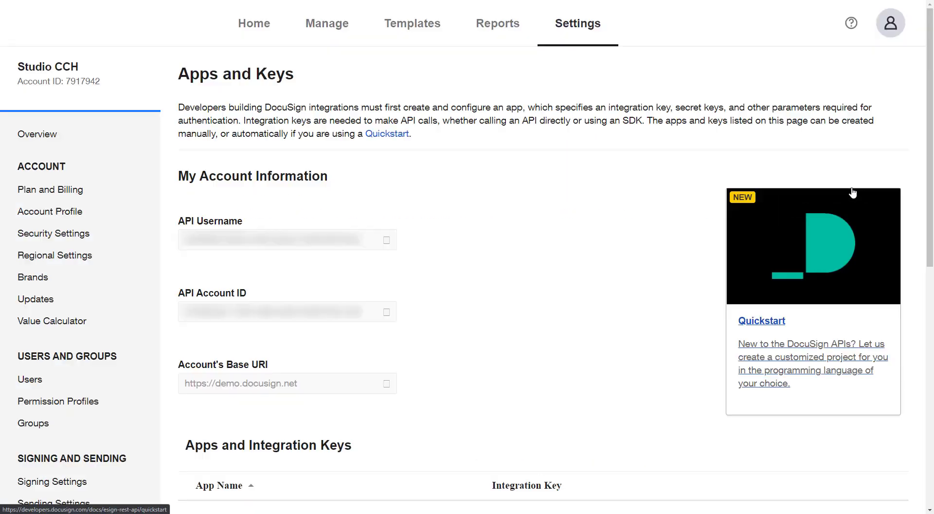
{"action": "left_click", "coordinate": [386, 315]}
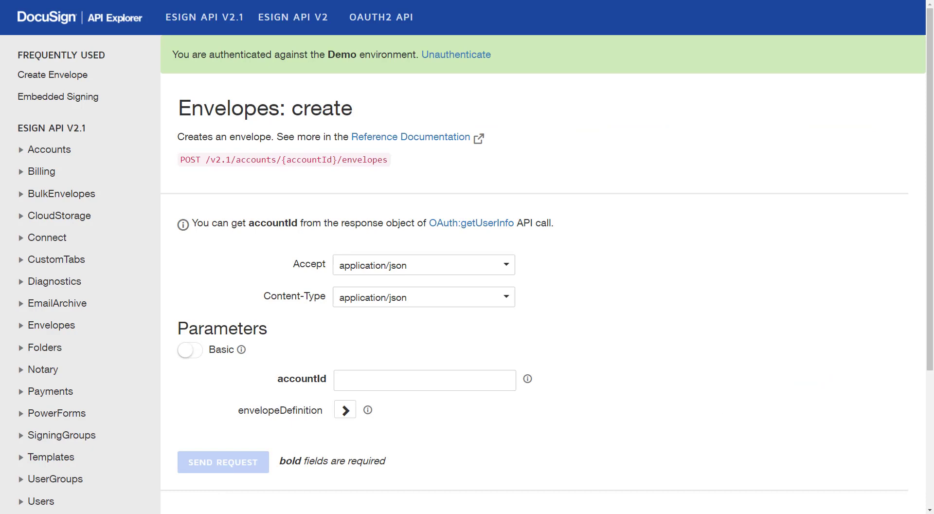
Paste the account ID into accountId and expand envelopeDefinition.
{"action": "right_click", "coordinate": [384, 378]}
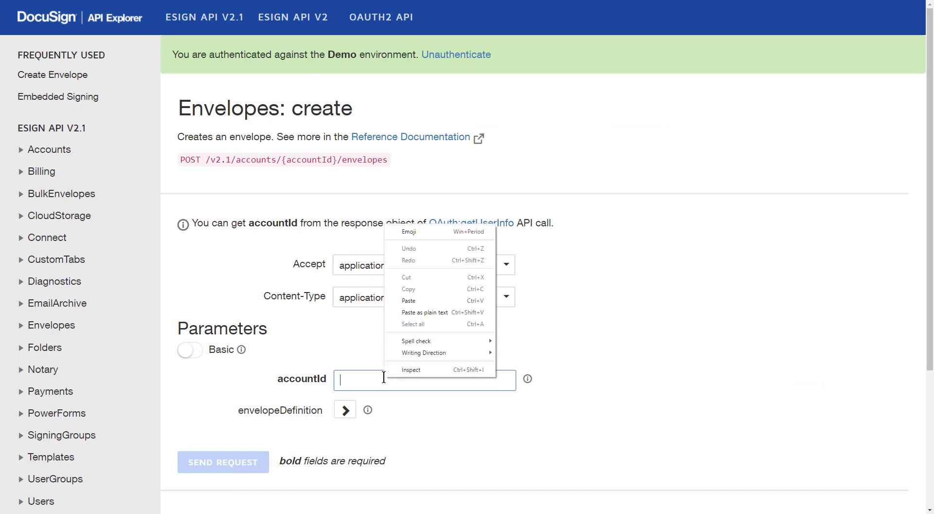
{"action": "left_click", "coordinate": [410, 304]}
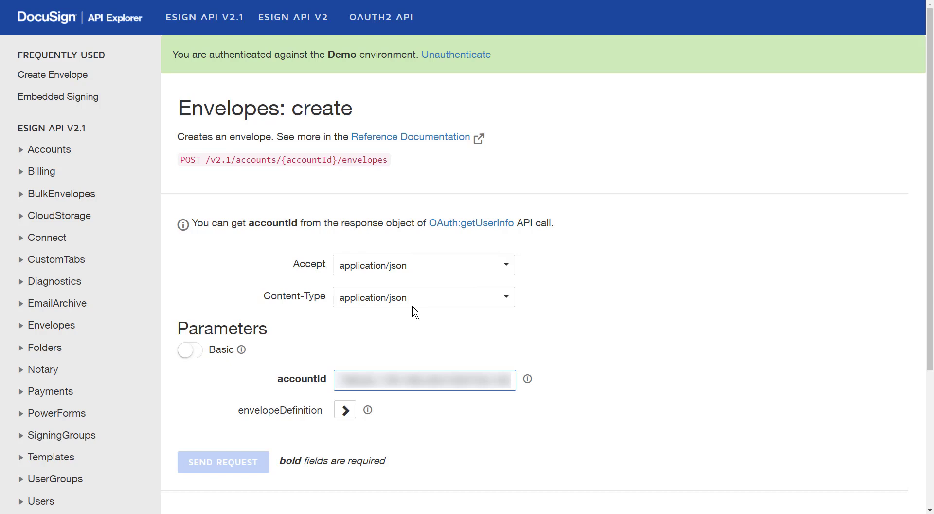
{"action": "left_click", "coordinate": [412, 306]}
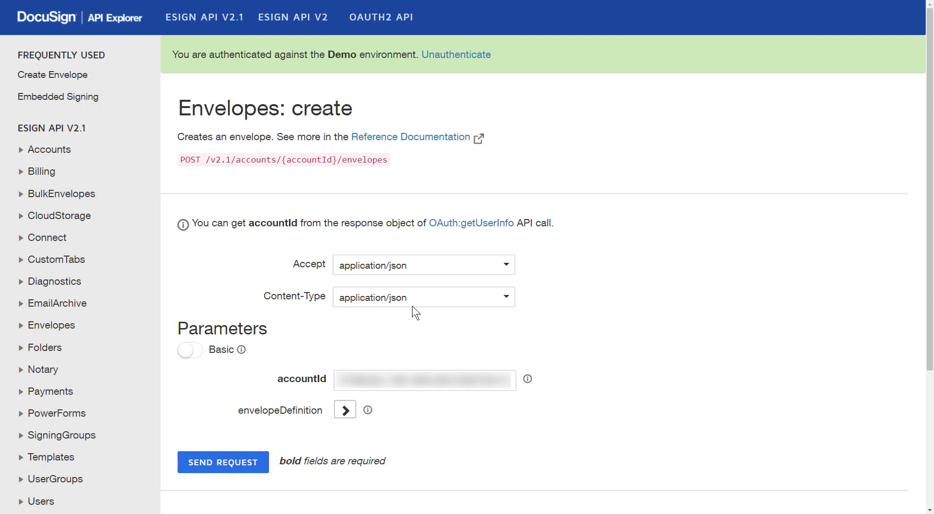
{"action": "left_click", "coordinate": [345, 409]}
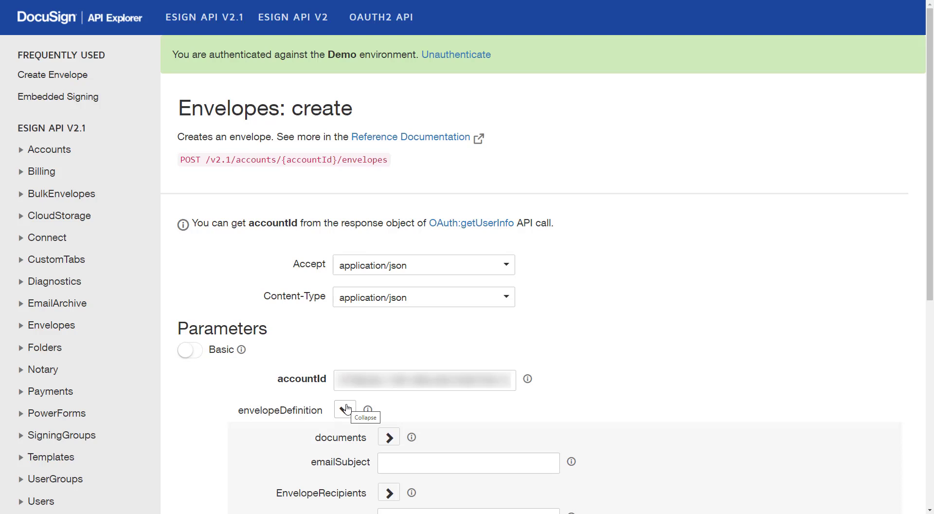
Add a first document to the envelope and show its fields.
{"action": "left_click", "coordinate": [389, 437]}
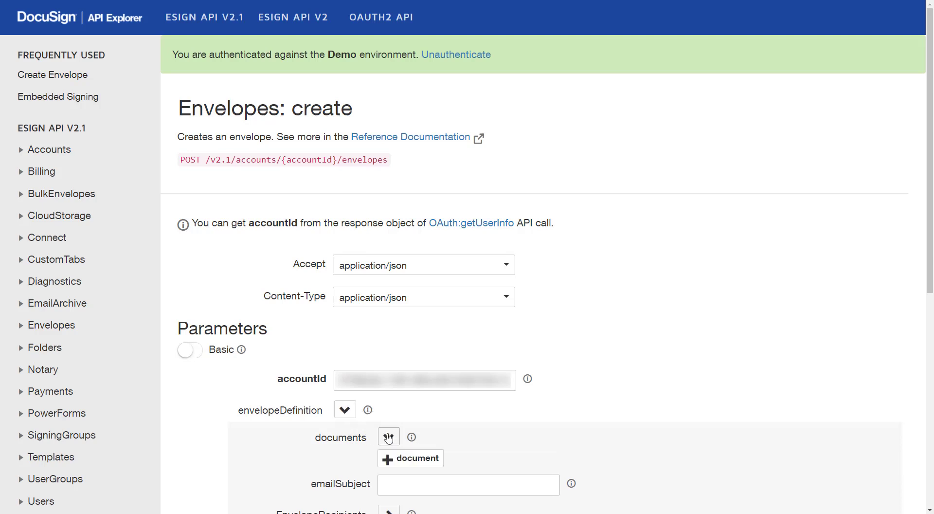
{"action": "left_click", "coordinate": [405, 460]}
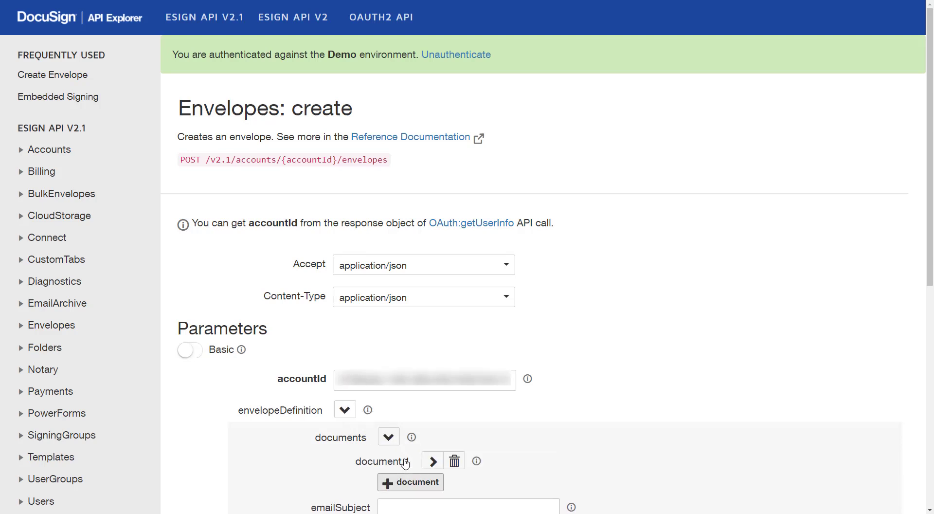
{"action": "scroll", "coordinate": [404, 460], "scroll_direction": "down", "scroll_amount": 6}
{"action": "scroll", "coordinate": [404, 459], "scroll_direction": "down", "scroll_amount": 1}
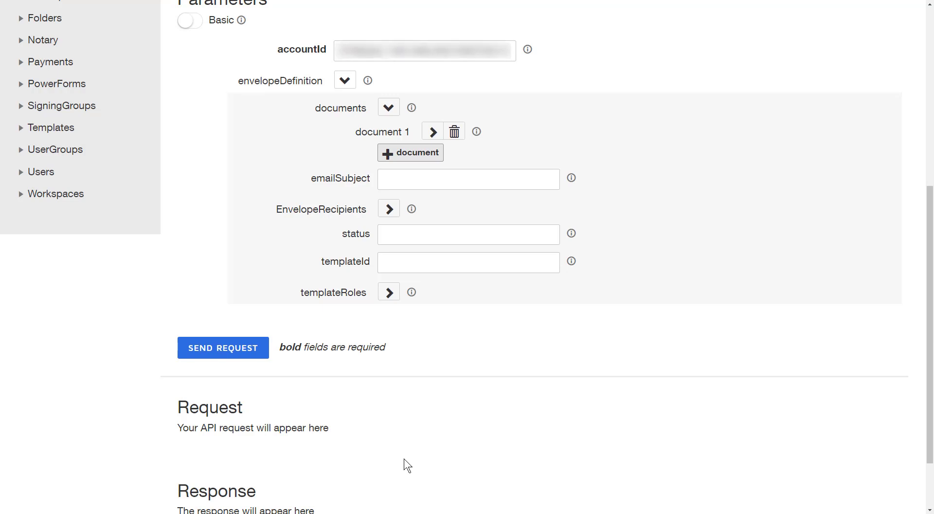
{"action": "scroll", "coordinate": [404, 459], "scroll_direction": "down", "scroll_amount": 1}
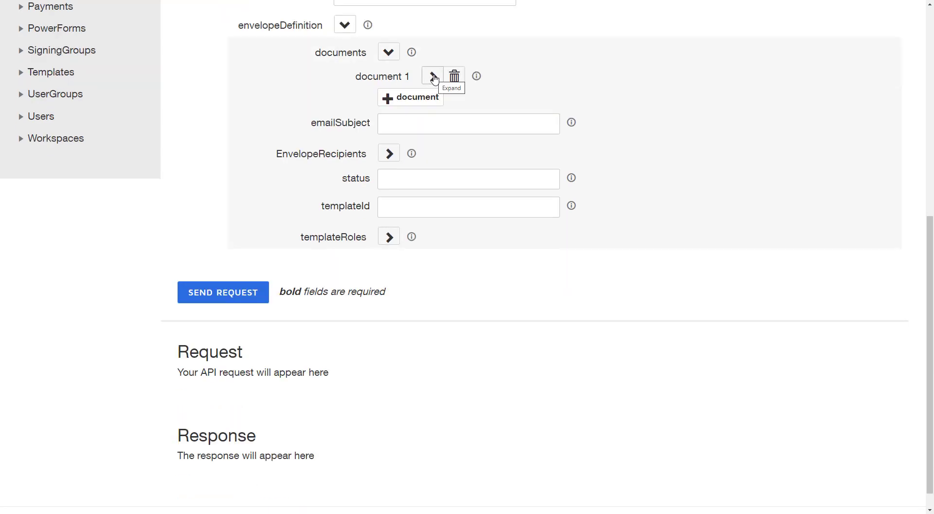
{"action": "left_click", "coordinate": [432, 77]}
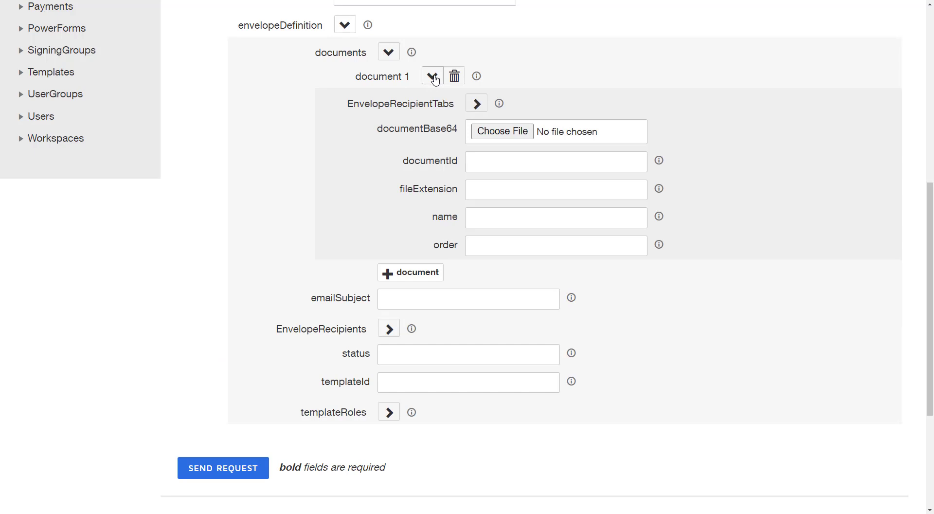
Attach World_Wide_Corp_lorem.pdf as document 1's file, copying its file name.
{"action": "left_click", "coordinate": [510, 133]}
{"action": "left_click", "coordinate": [520, 125]}
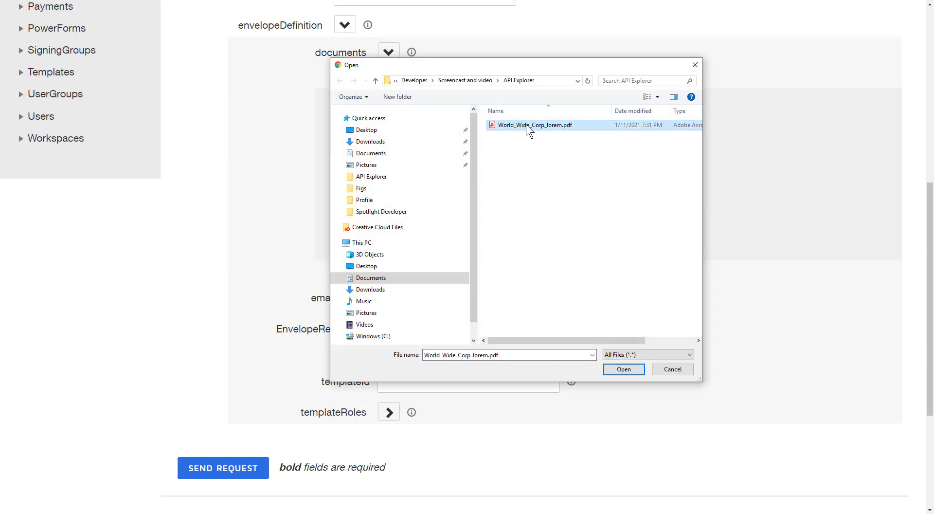
{"action": "left_click", "coordinate": [527, 125]}
{"action": "left_click_drag", "start_coordinate": [574, 125], "coordinate": [473, 116]}
{"action": "key", "text": "ctrl+c"}
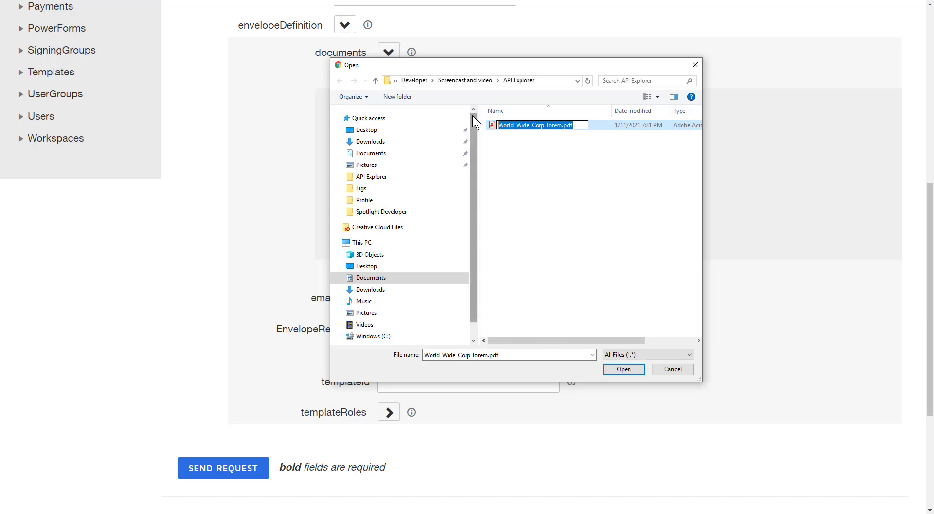
{"action": "left_click", "coordinate": [617, 368]}
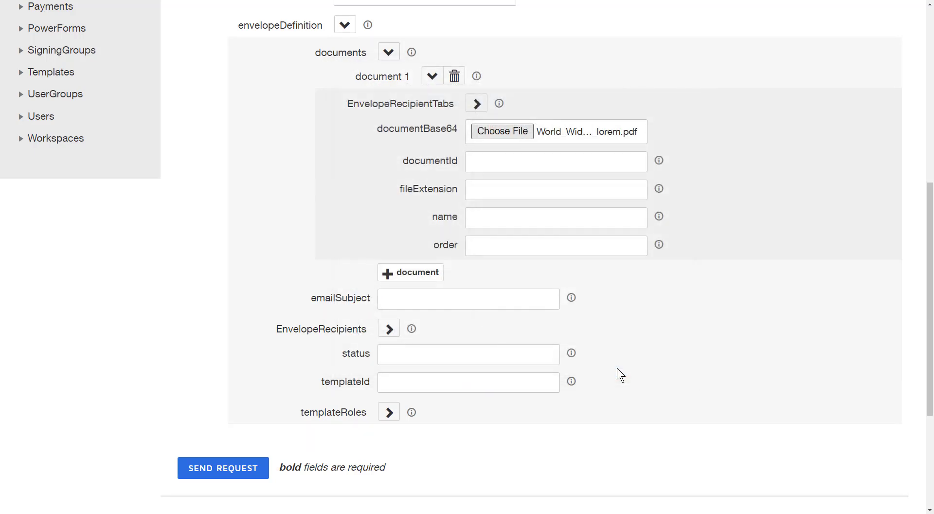
{"action": "left_click", "coordinate": [543, 161]}
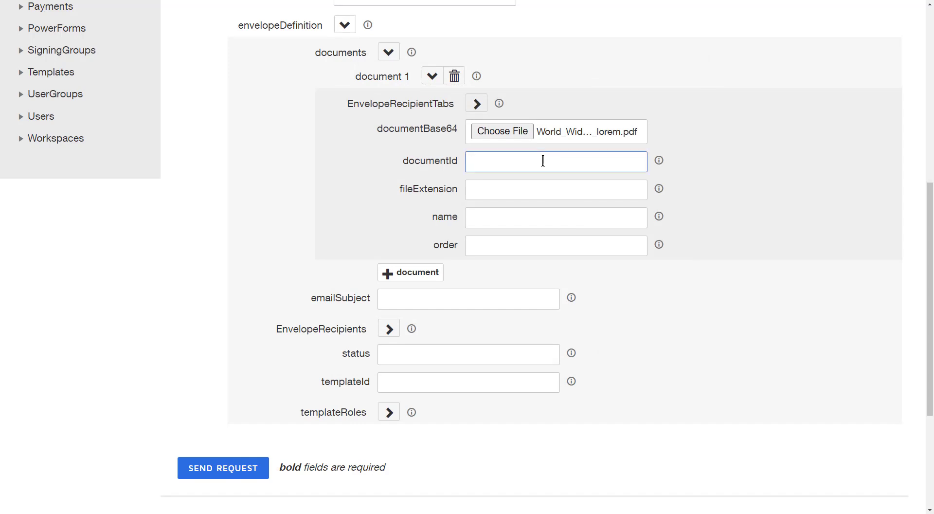
{"action": "type", "text": "1234567890"}
{"action": "left_click", "coordinate": [518, 192]}
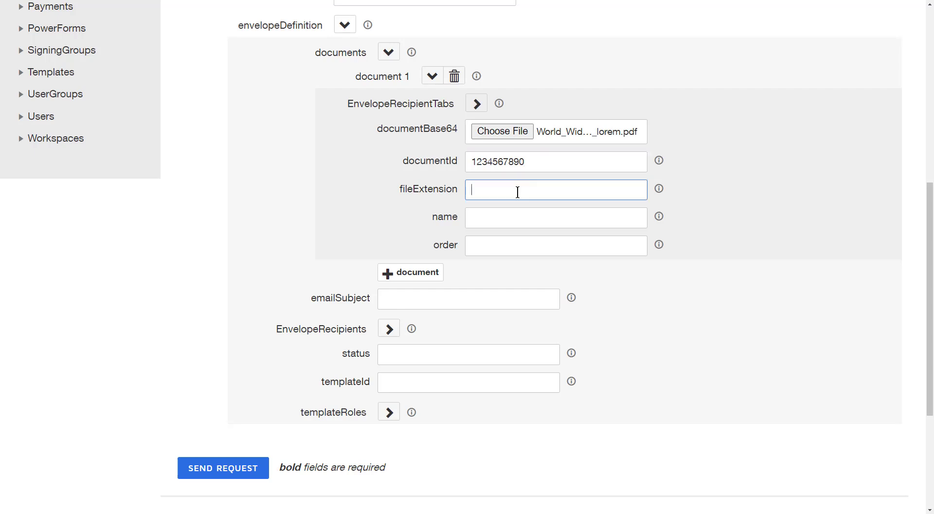
{"action": "type", "text": "PDF"}
{"action": "left_click", "coordinate": [520, 209]}
{"action": "key", "text": "ctrl+v"}
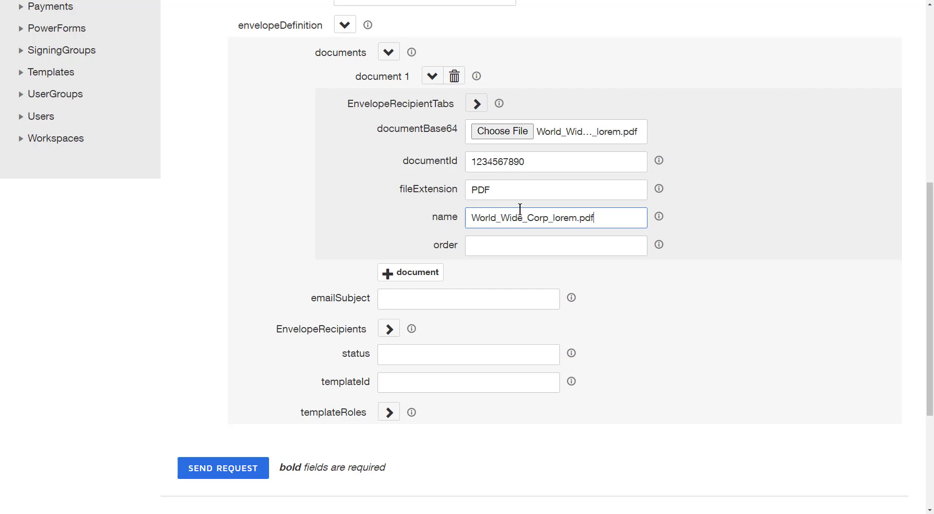
{"action": "left_click", "coordinate": [524, 247]}
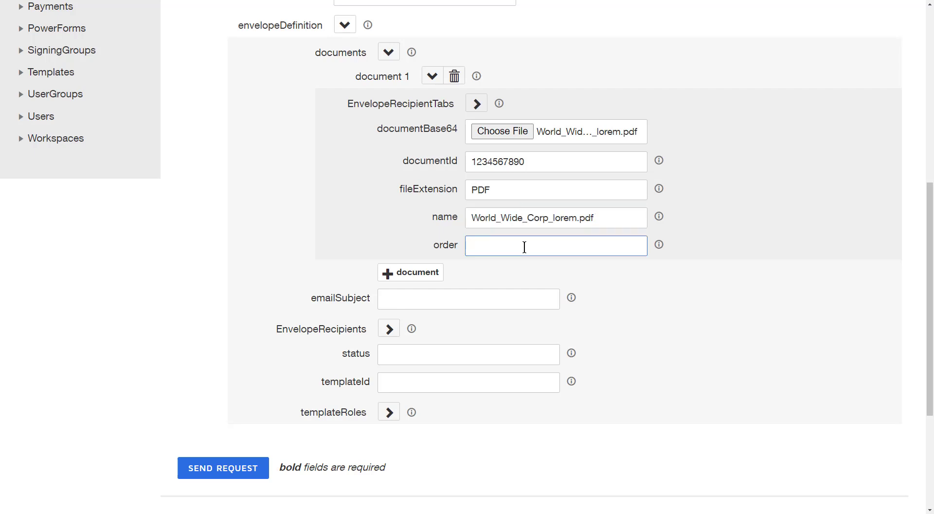
{"action": "type", "text": "1"}
{"action": "left_click_drag", "start_coordinate": [568, 165], "coordinate": [458, 163]}
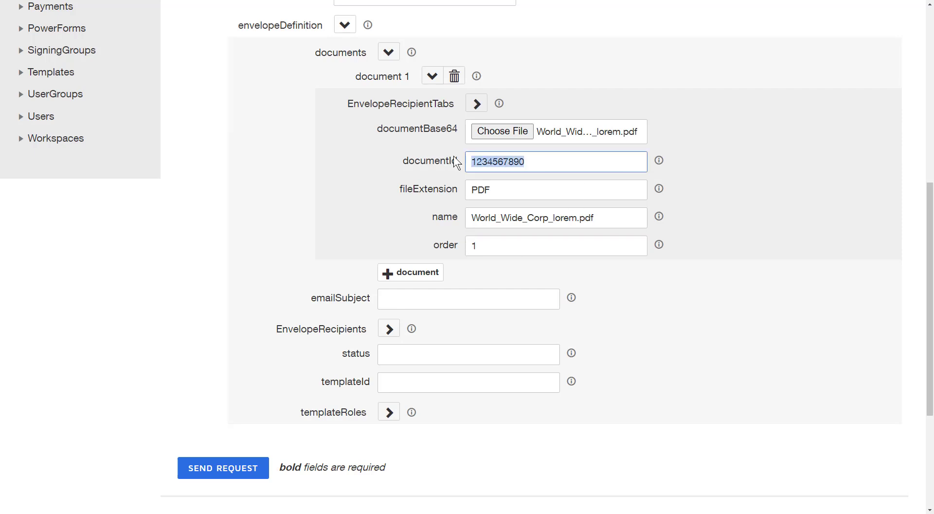
{"action": "right_click", "coordinate": [493, 163]}
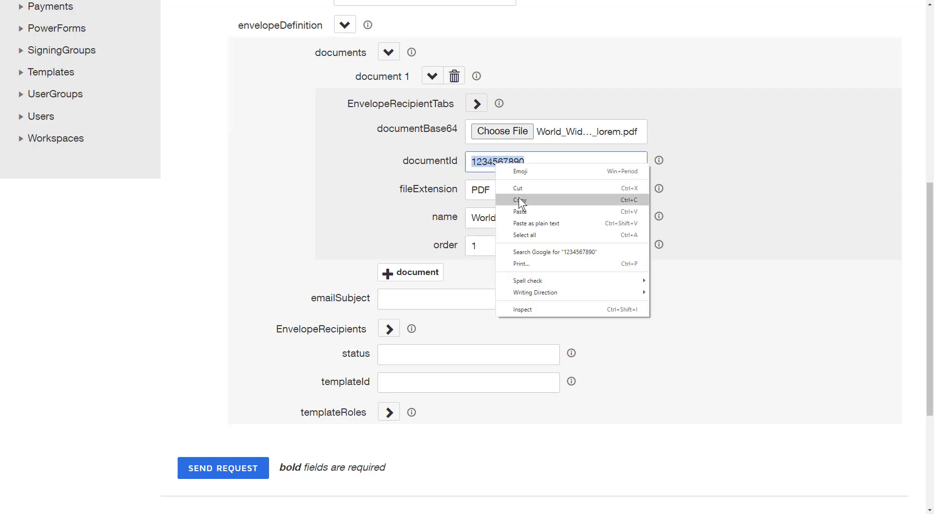
{"action": "left_click", "coordinate": [519, 197]}
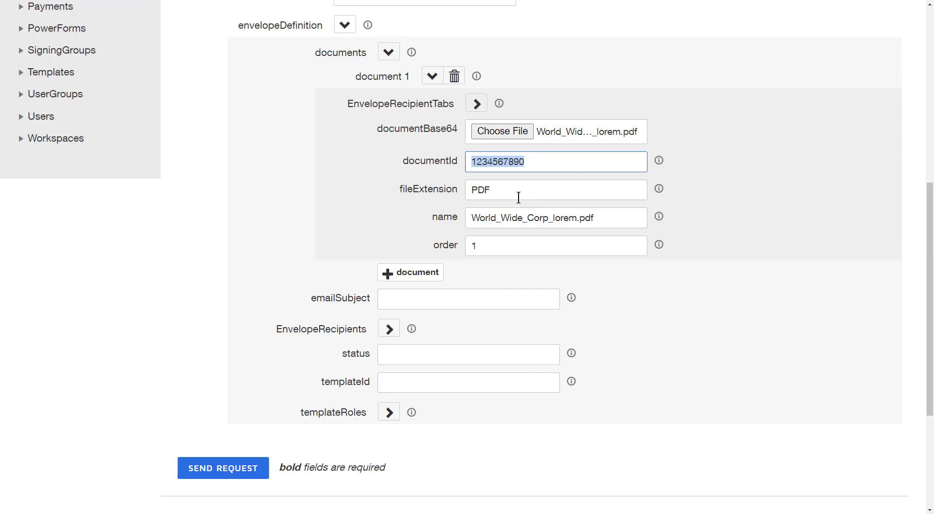
{"action": "left_click", "coordinate": [389, 53]}
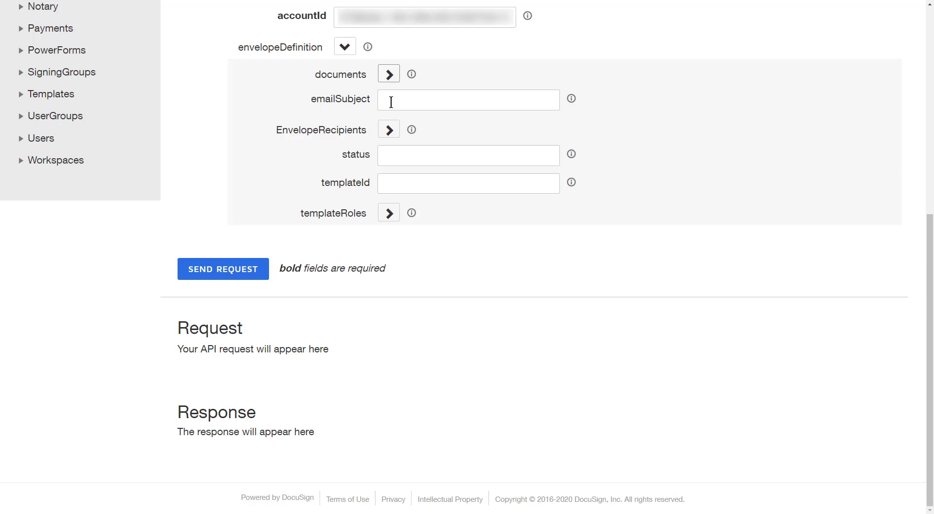
Set the email subject to 'Please sign the attached form' and expand EnvelopeRecipients.
{"action": "left_click", "coordinate": [391, 102]}
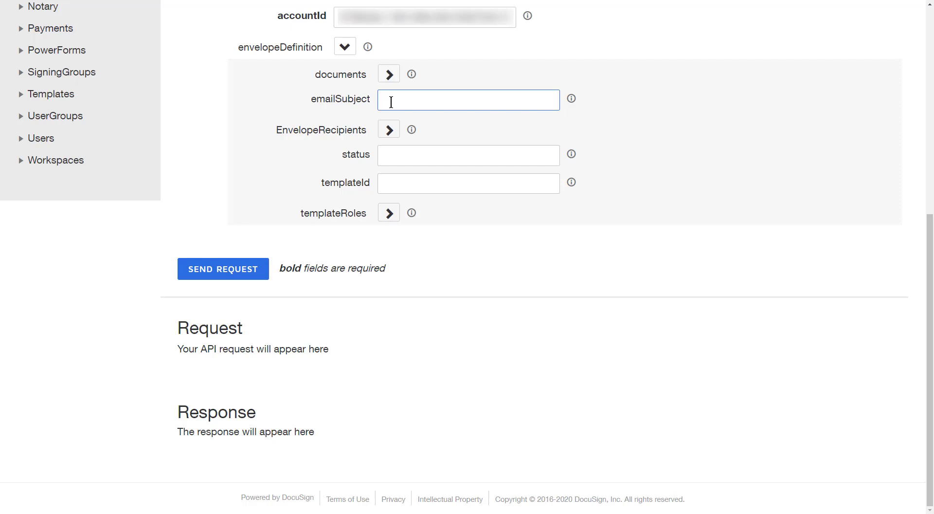
{"action": "type", "text": "Please sign the attached form"}
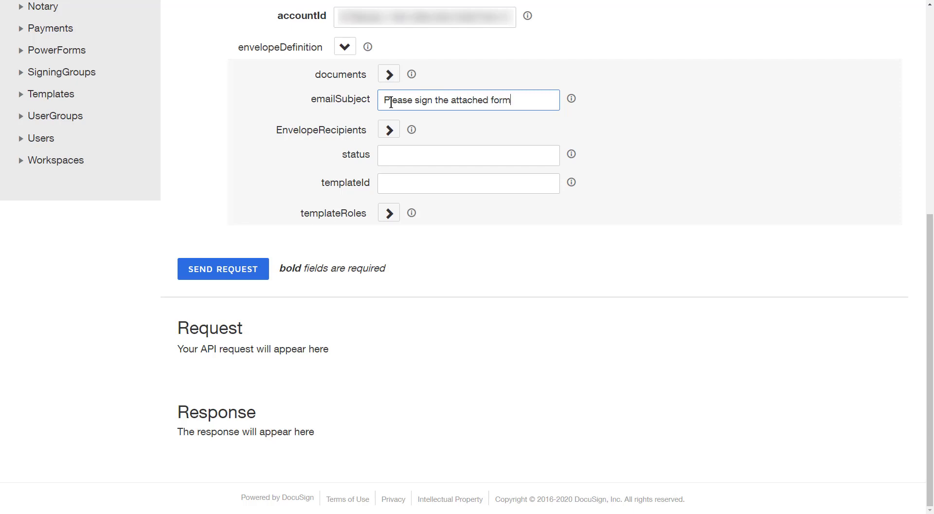
{"action": "left_click", "coordinate": [387, 130]}
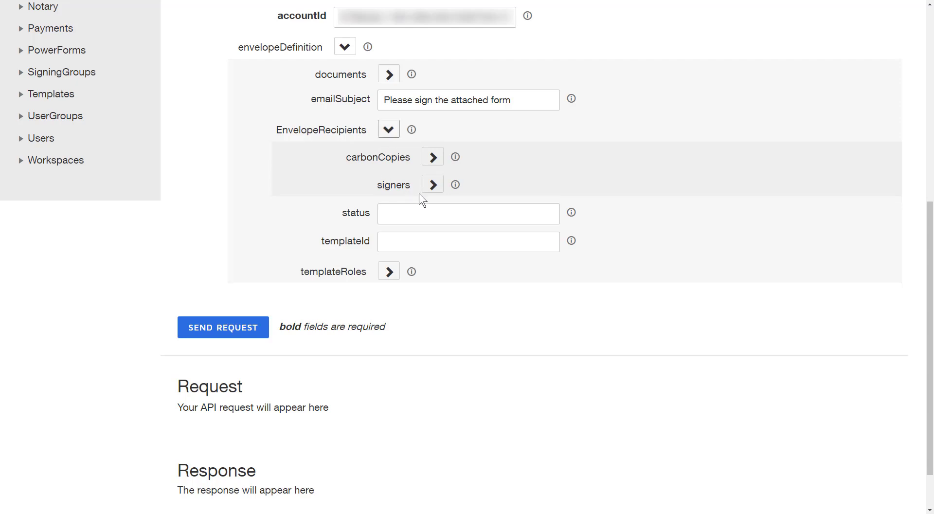
Add signer 1 with the recipient's e-mail, full name and recipientId 1.
{"action": "left_click", "coordinate": [433, 191]}
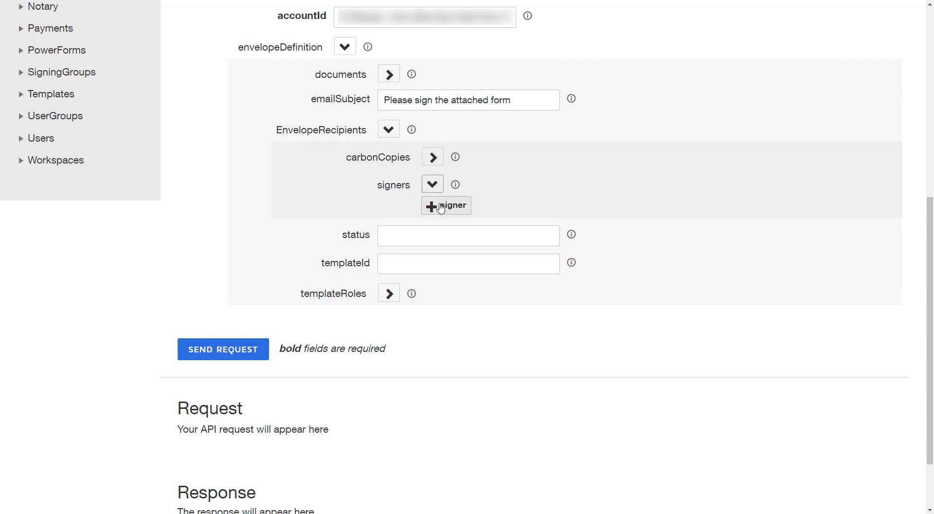
{"action": "left_click", "coordinate": [436, 205]}
{"action": "scroll", "coordinate": [441, 208], "scroll_direction": "down", "scroll_amount": 5}
{"action": "scroll", "coordinate": [486, 235], "scroll_direction": "up", "scroll_amount": 4}
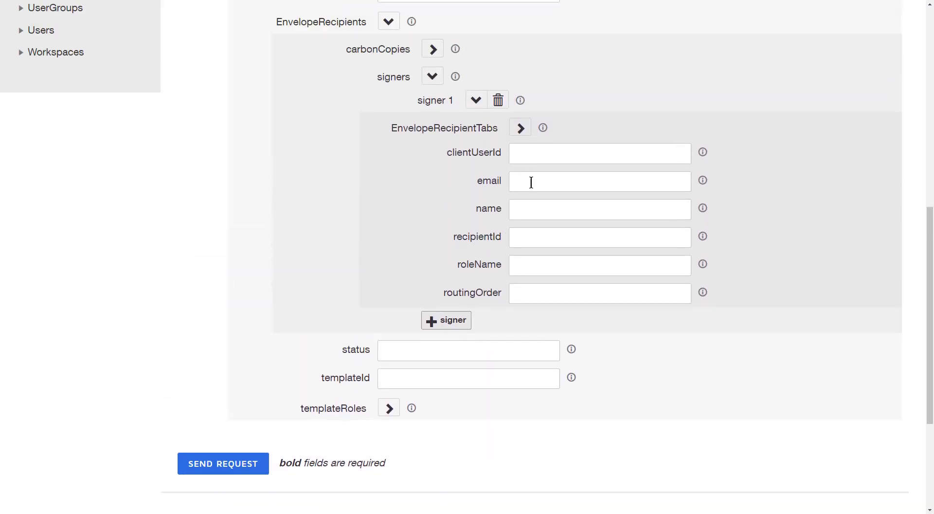
{"action": "left_click", "coordinate": [532, 182]}
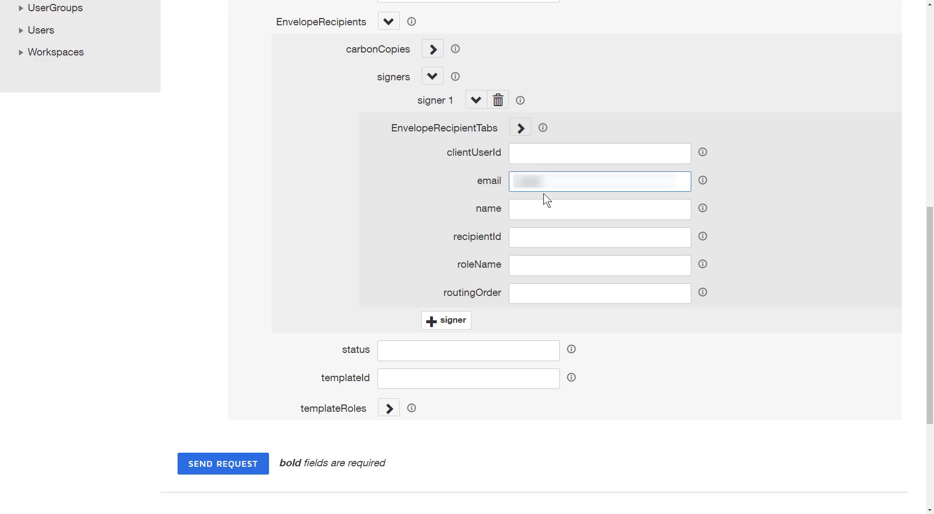
{"action": "type", "text": "user.name@example.com"}
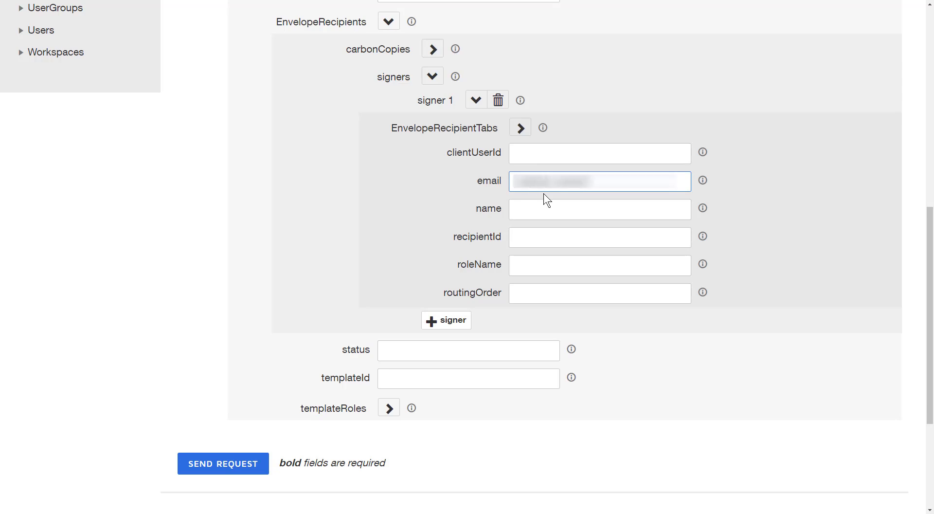
{"action": "type", "text": "gmail.com"}
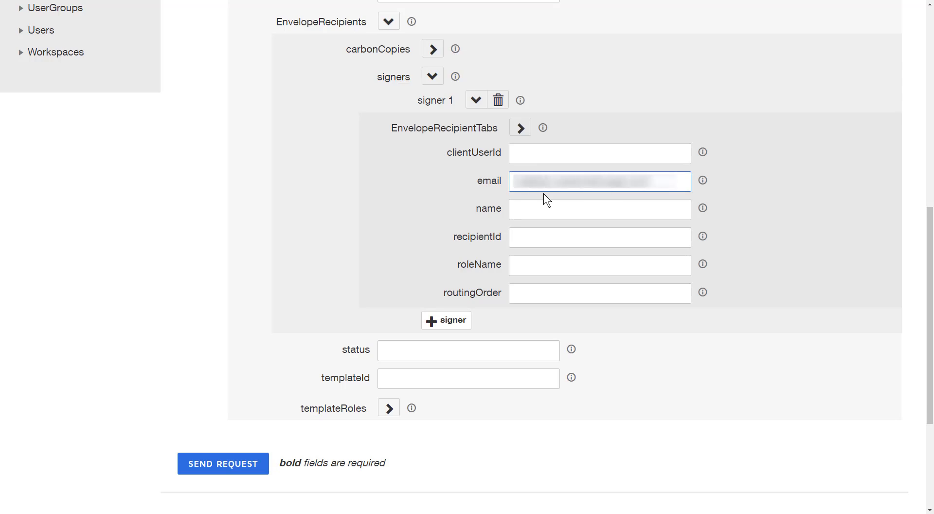
{"action": "key", "text": "Tab"}
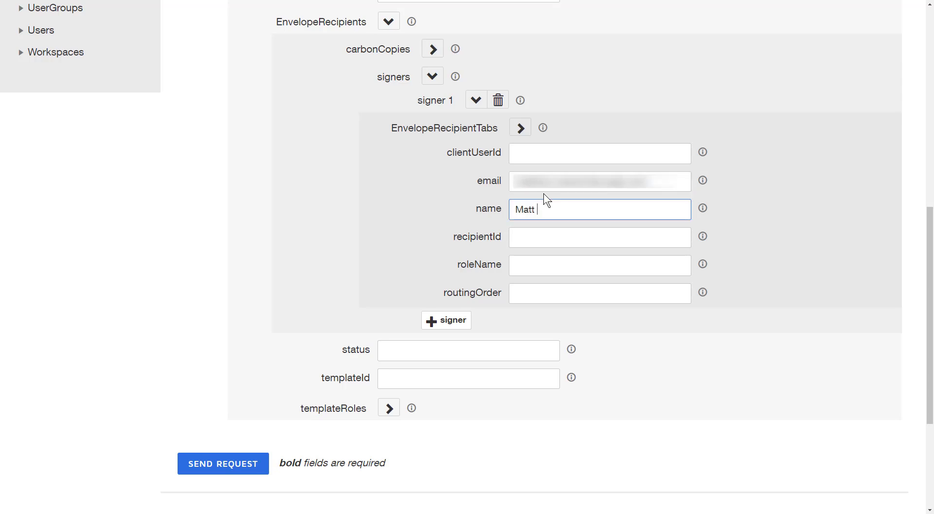
{"action": "key", "text": "Tab"}
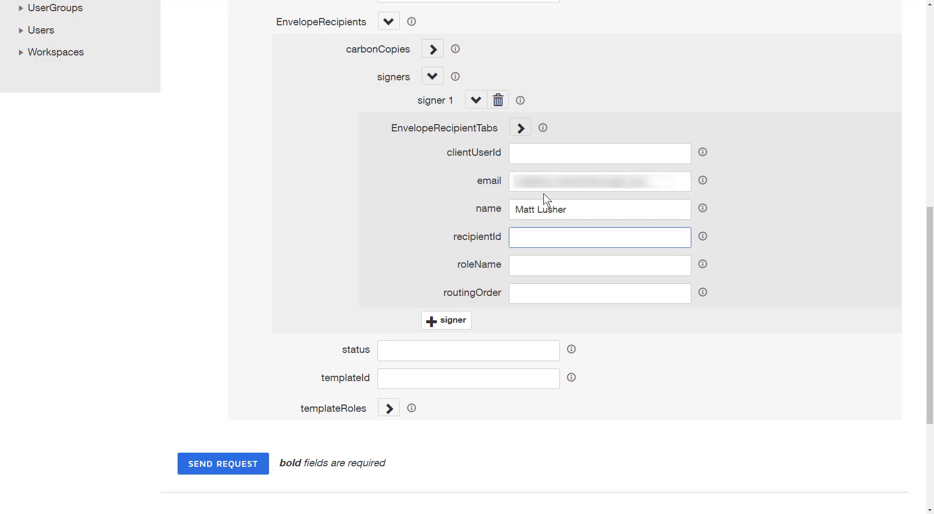
{"action": "type", "text": "1"}
Give signer 1 roleName signer and routingOrder 1, then show its recipient tab types.
{"action": "key", "text": "Tab"}
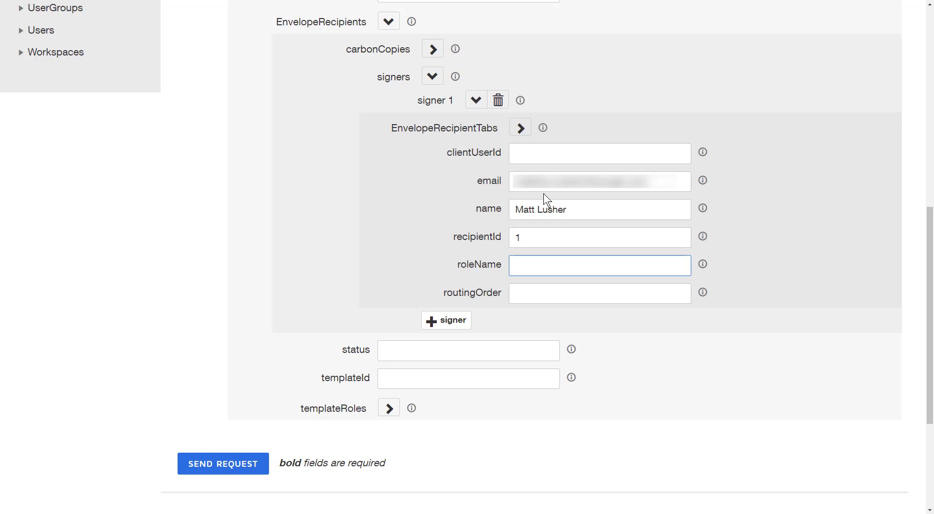
{"action": "type", "text": "signer"}
{"action": "key", "text": "Tab"}
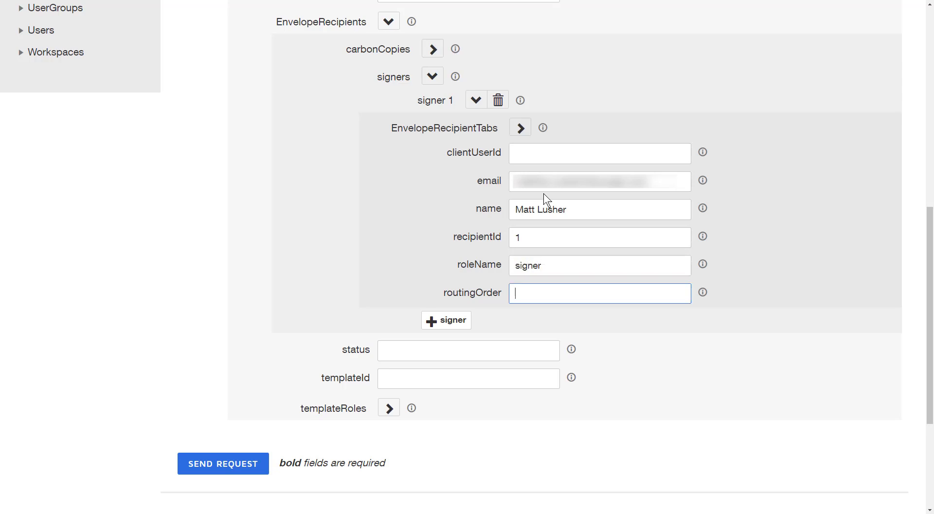
{"action": "type", "text": "1"}
{"action": "left_click", "coordinate": [520, 127]}
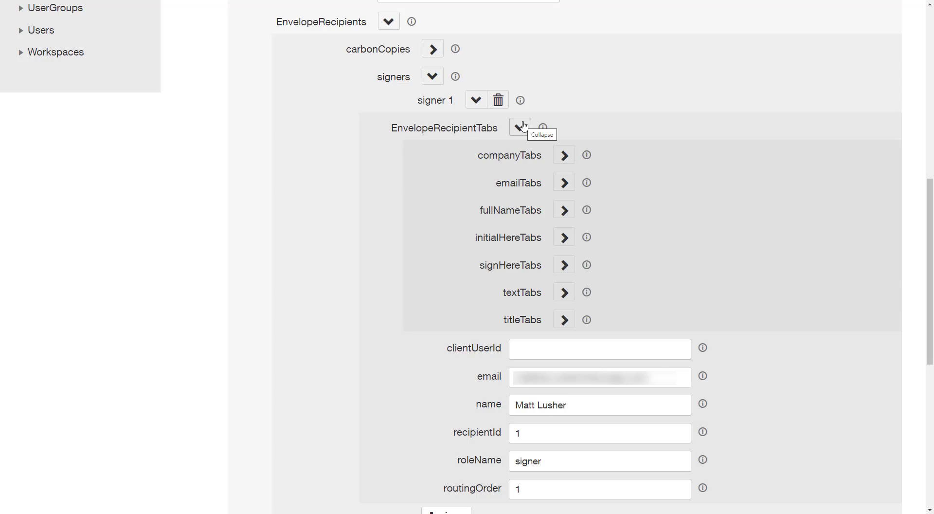
{"action": "left_click", "coordinate": [570, 267]}
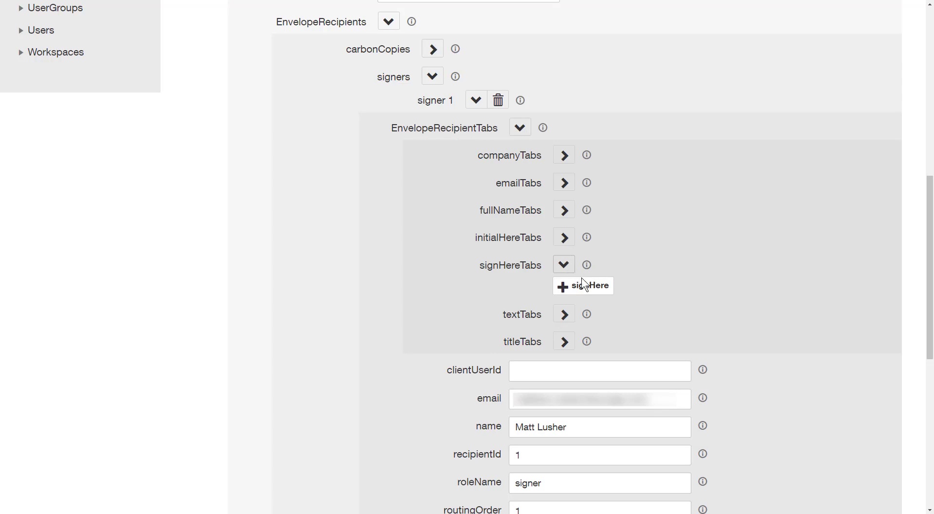
{"action": "scroll", "coordinate": [584, 283], "scroll_direction": "down", "scroll_amount": 8}
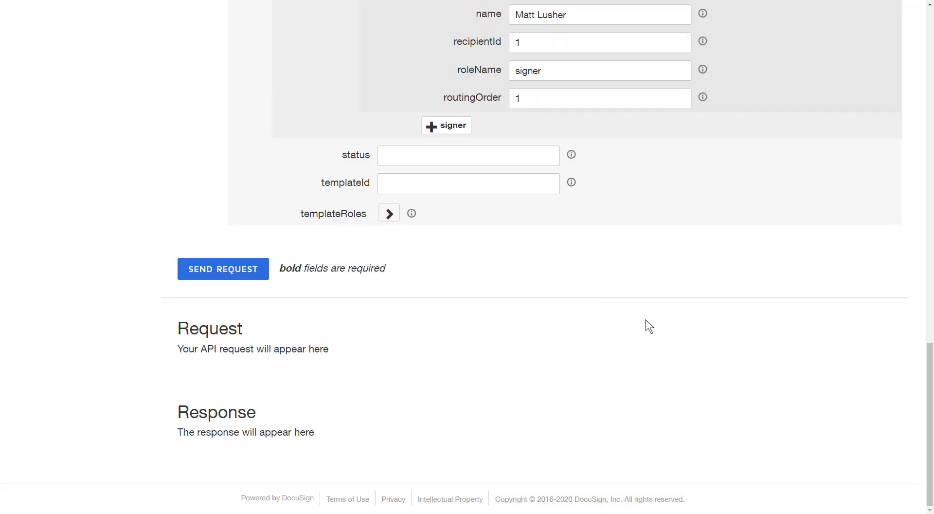
{"action": "scroll", "coordinate": [646, 320], "scroll_direction": "up", "scroll_amount": 9}
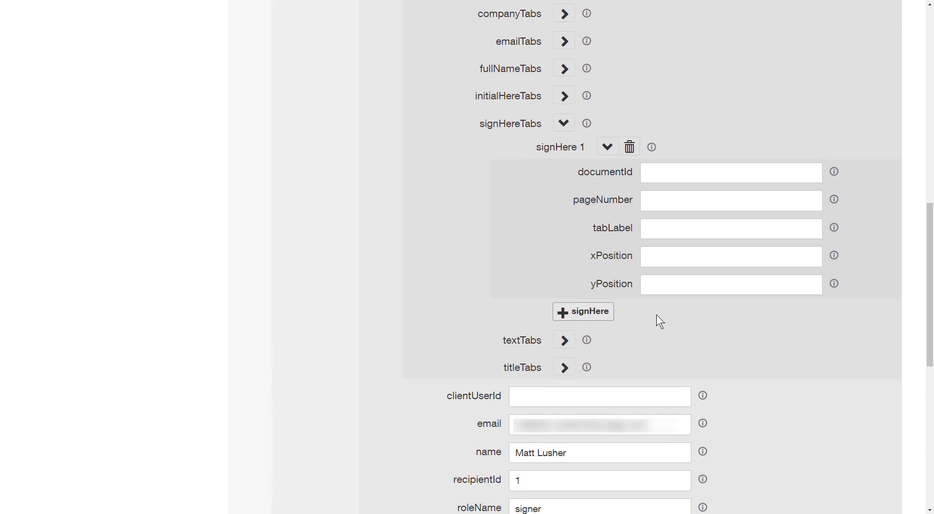
{"action": "left_click", "coordinate": [691, 174]}
{"action": "right_click", "coordinate": [691, 173]}
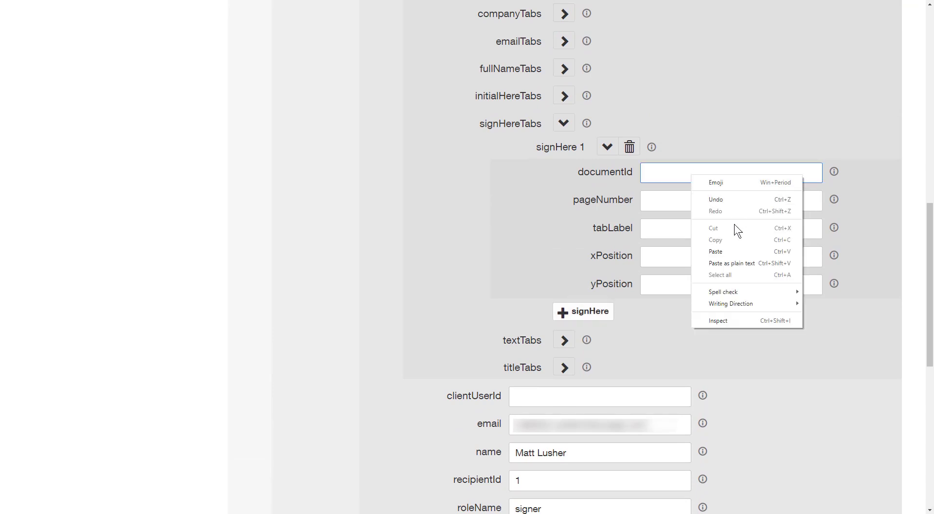
{"action": "left_click", "coordinate": [728, 252]}
{"action": "left_click", "coordinate": [706, 197]}
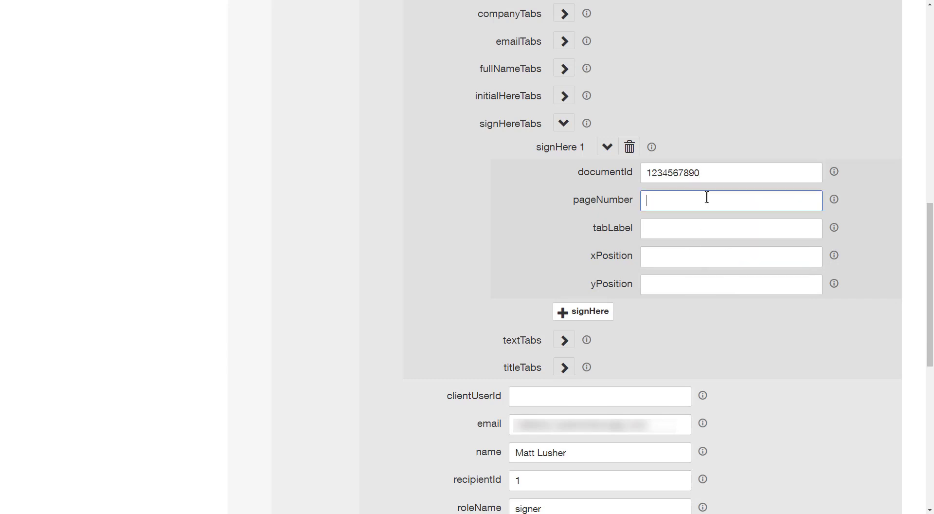
{"action": "type", "text": "1"}
Label the signHere tab 'Sign here:' at x 72, y 720, then collapse EnvelopeRecipients.
{"action": "left_click", "coordinate": [684, 229]}
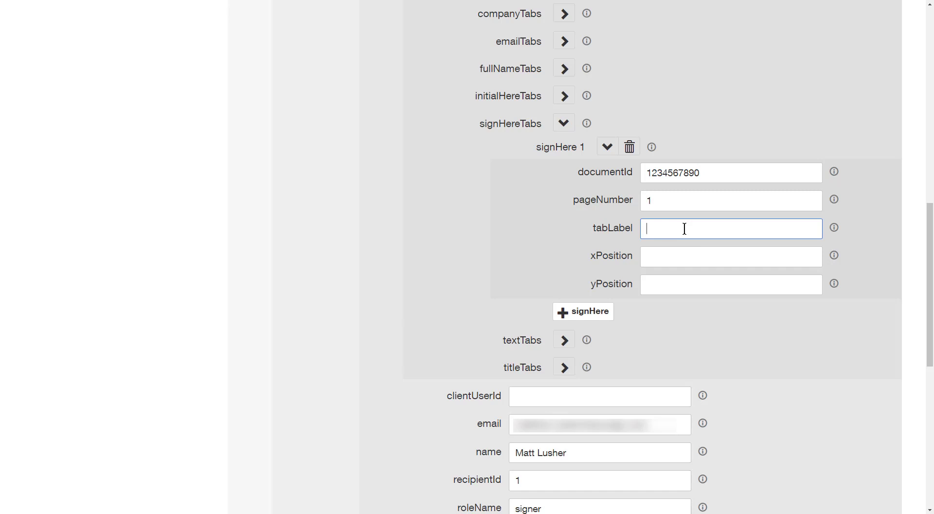
{"action": "type", "text": "Sign here:"}
{"action": "key", "text": "Tab"}
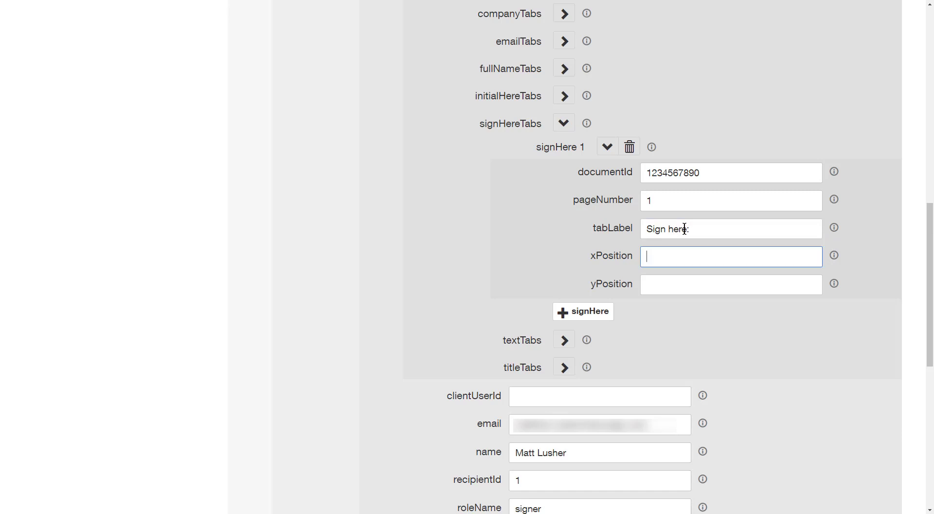
{"action": "type", "text": "72"}
{"action": "key", "text": "Tab"}
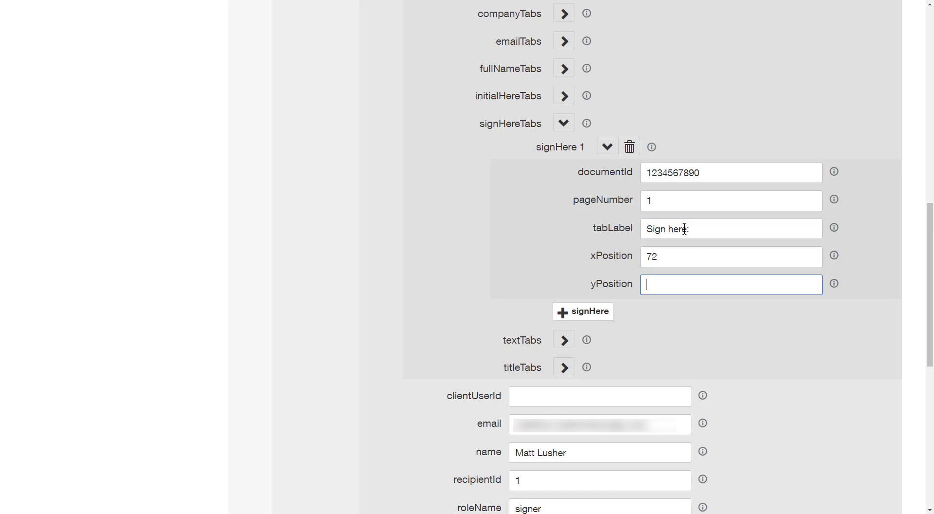
{"action": "type", "text": "720"}
{"action": "scroll", "coordinate": [685, 229], "scroll_direction": "up", "scroll_amount": 3}
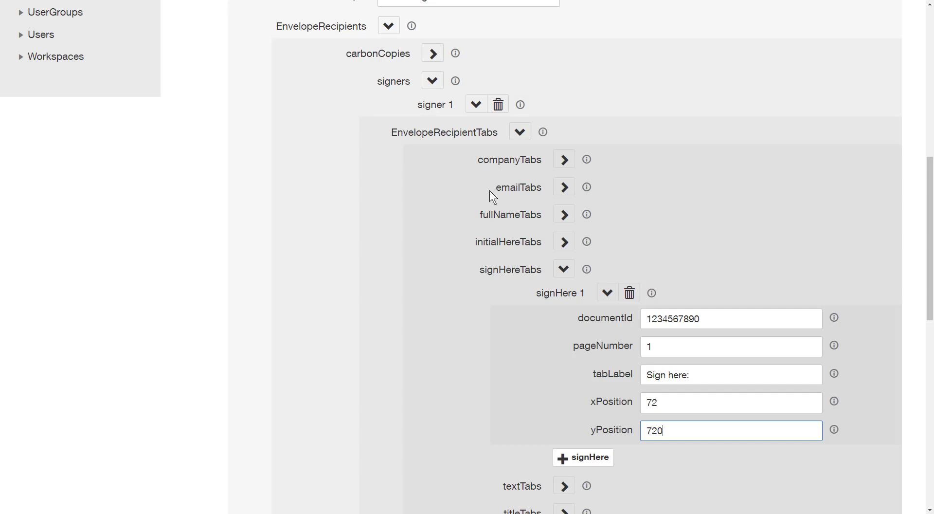
{"action": "left_click", "coordinate": [393, 31]}
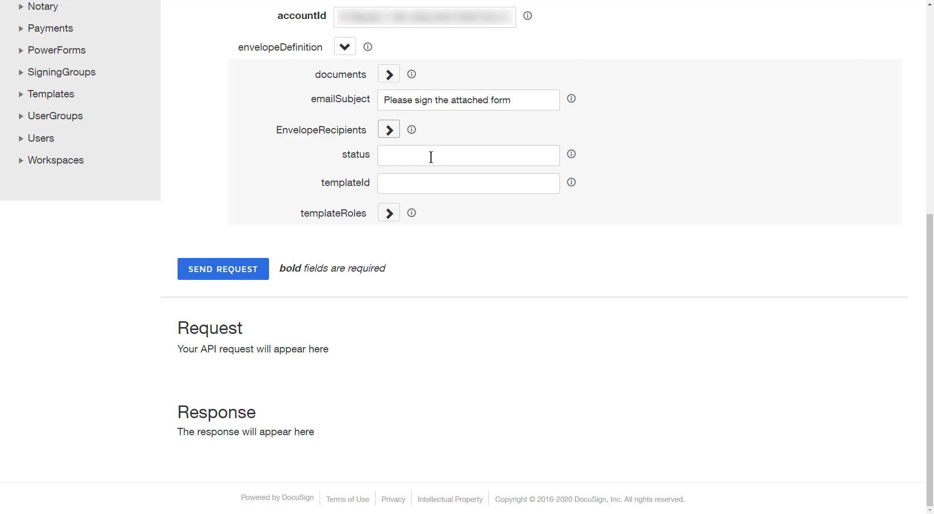
Enter 'sent' as the envelope's status value.
{"action": "left_click", "coordinate": [431, 156]}
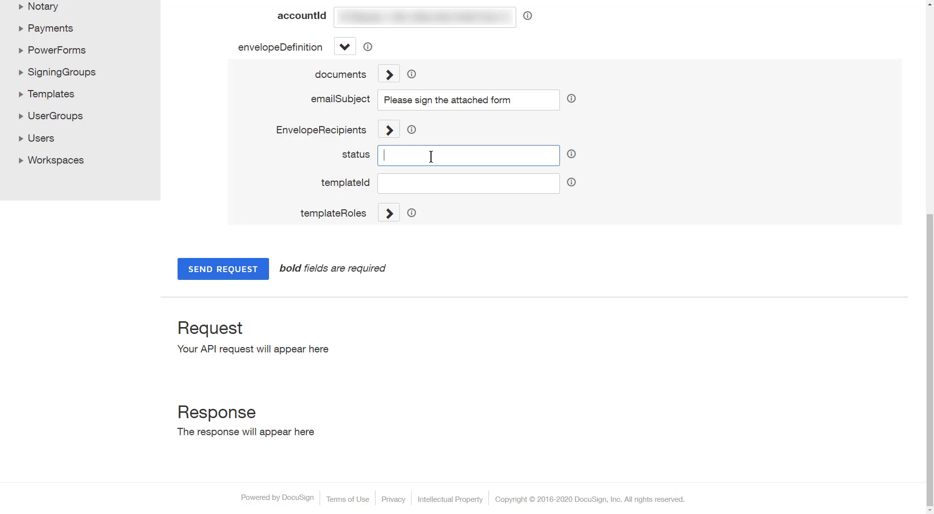
{"action": "type", "text": "sent"}
Send the request, review the SUCCESS response with status 'sent', then switch to the signing email.
{"action": "left_click", "coordinate": [245, 268]}
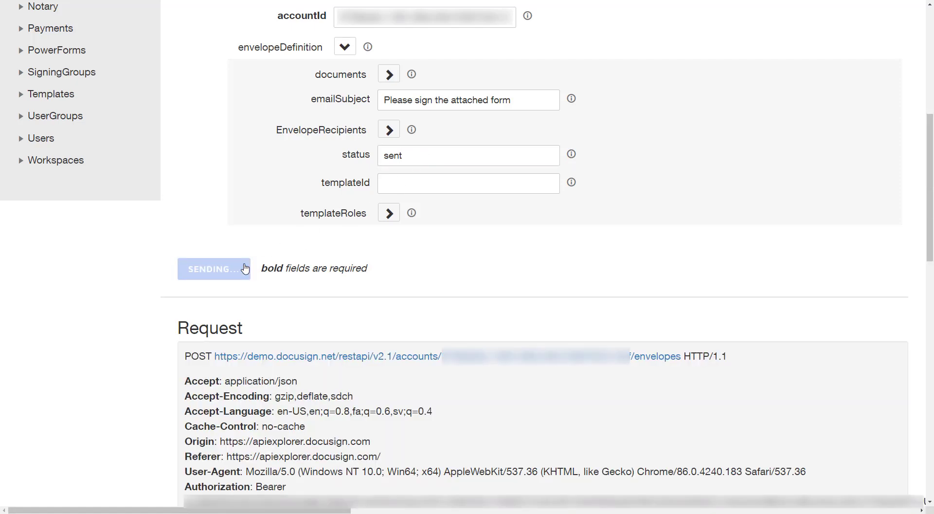
{"action": "scroll", "coordinate": [273, 273], "scroll_direction": "down", "scroll_amount": 3}
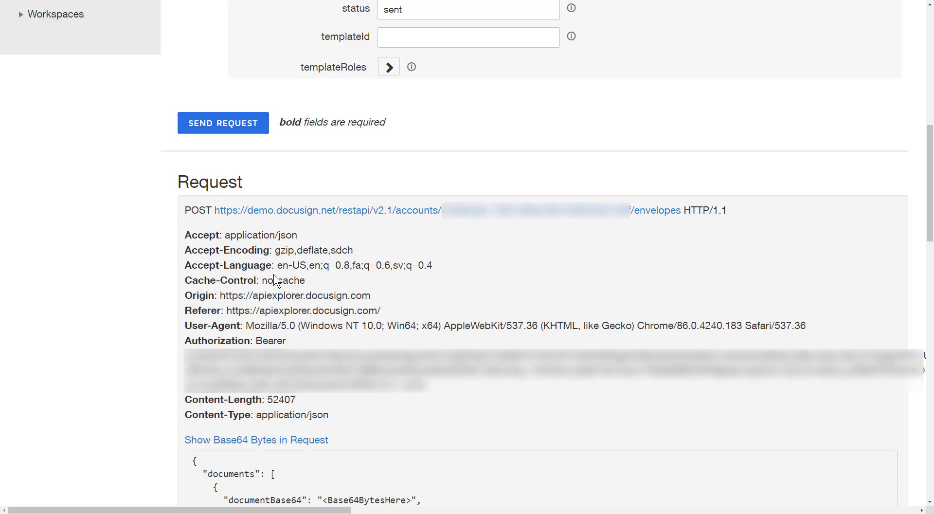
{"action": "scroll", "coordinate": [274, 275], "scroll_direction": "down", "scroll_amount": 4}
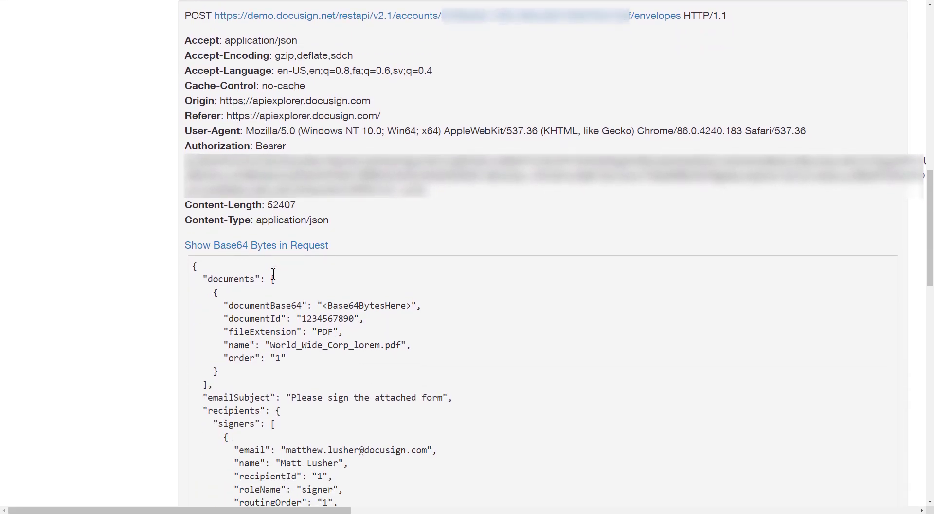
{"action": "scroll", "coordinate": [273, 274], "scroll_direction": "down", "scroll_amount": 5}
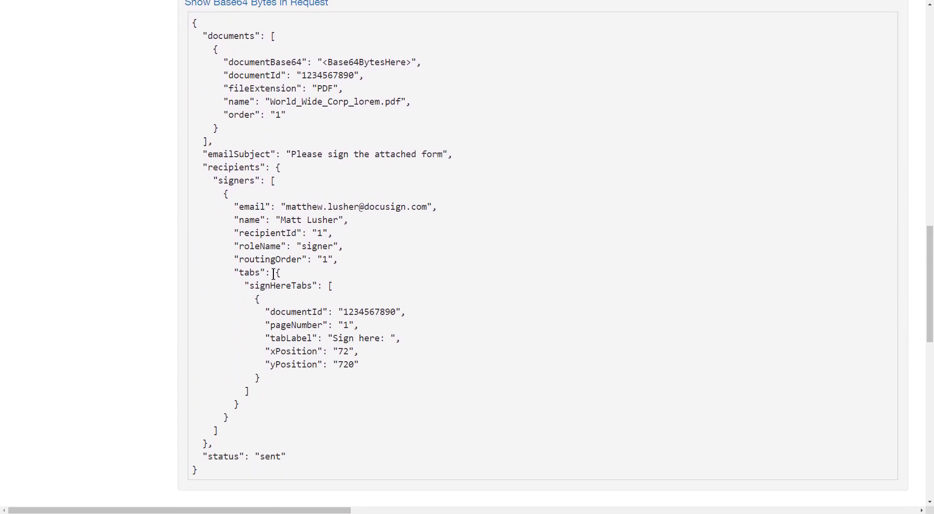
{"action": "scroll", "coordinate": [273, 274], "scroll_direction": "down", "scroll_amount": 5}
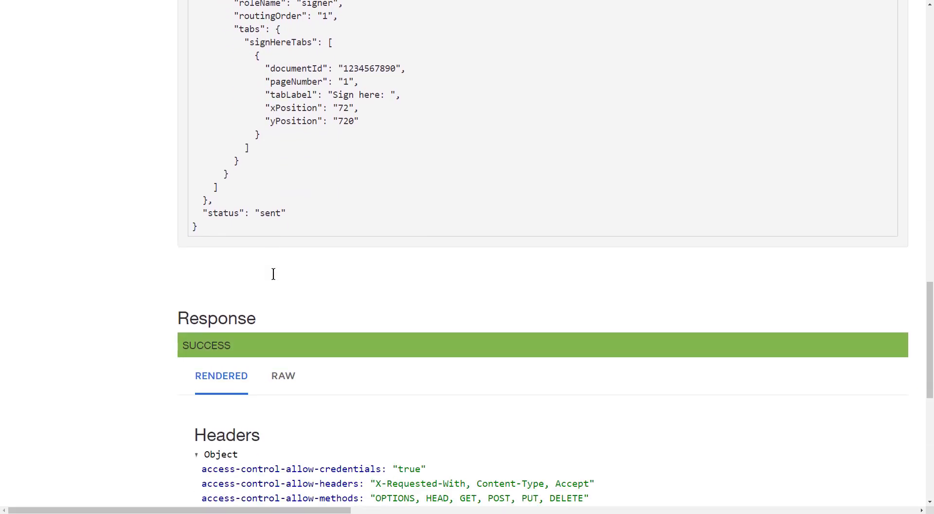
{"action": "scroll", "coordinate": [274, 274], "scroll_direction": "down", "scroll_amount": 6}
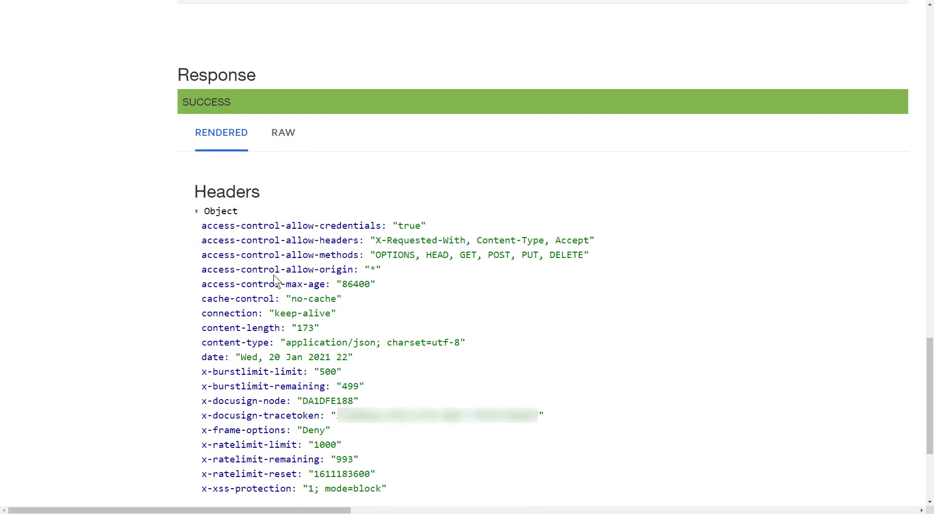
{"action": "scroll", "coordinate": [275, 279], "scroll_direction": "down", "scroll_amount": 3}
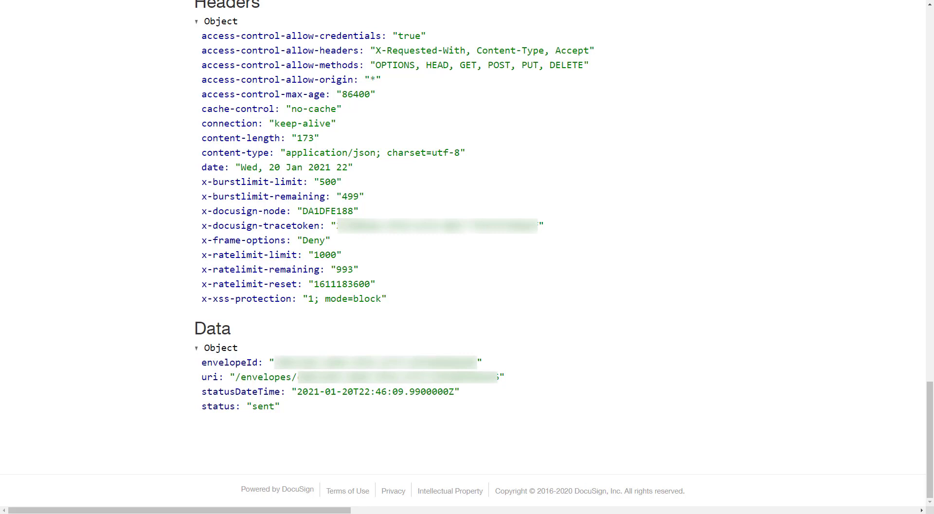
{"action": "key", "text": "alt+Tab"}
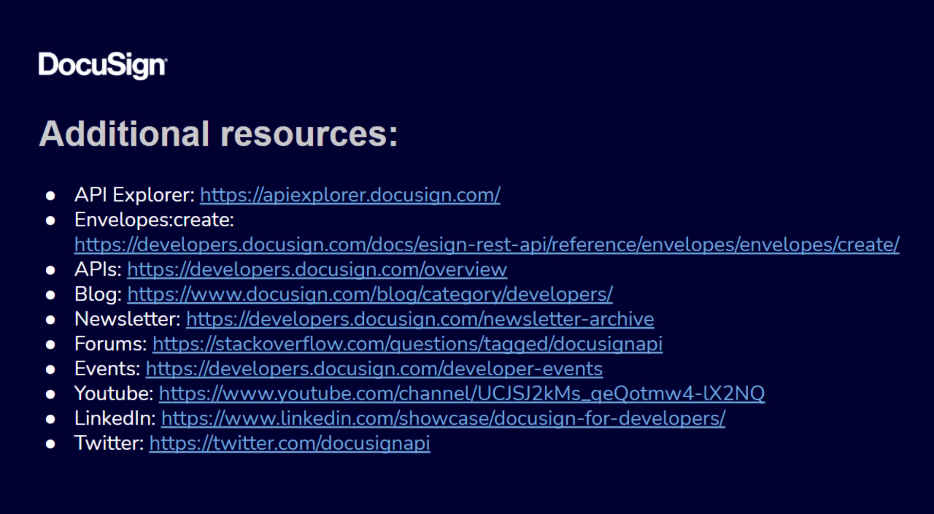
Advance the slideshow to the closing 'Thank You' slide.
{"action": "key", "text": "Right"}
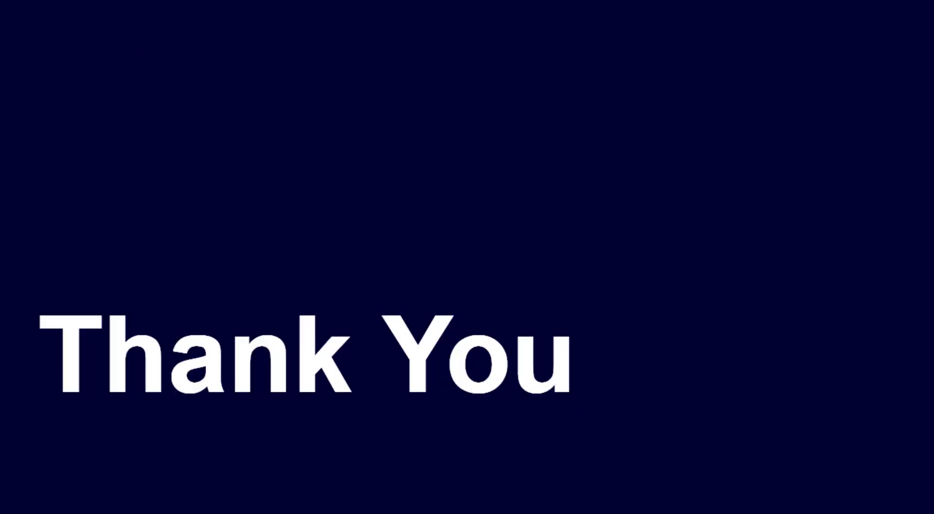